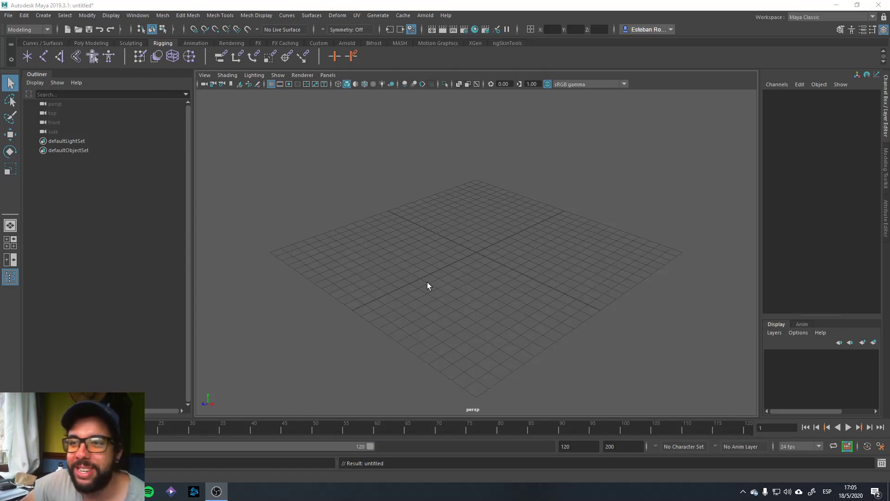
# Step: Orbit the camera around the empty grid with the RdM Tools V2 window open
pyautogui.moveTo(510, 330)
pyautogui.keyDown('alt'); pyautogui.mouseDown()
pyautogui.moveTo(440, 285)
pyautogui.moveTo(464, 284)
pyautogui.moveTo(435, 251)
pyautogui.mouseUp(); pyautogui.keyUp('alt')
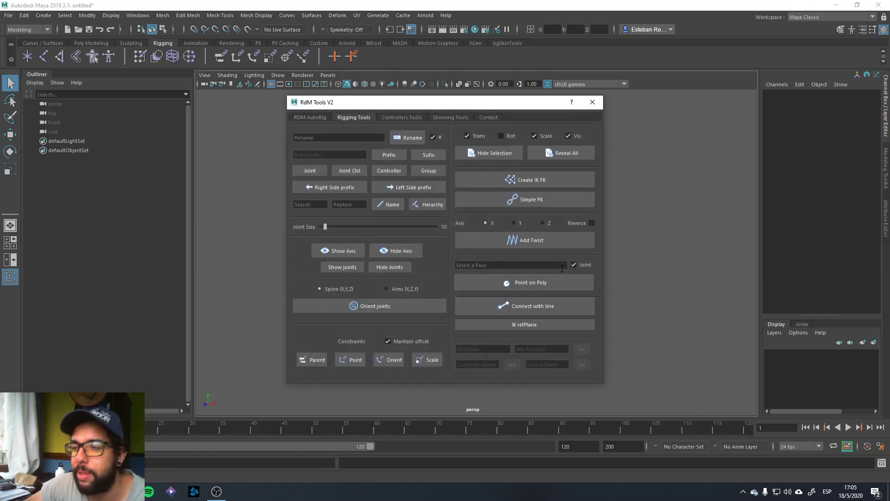
# Step: Create a NURBS circle, move it up, and wrap it in an offset group with Controllers Tools
pyautogui.moveTo(485, 102); pyautogui.dragTo(654, 104)
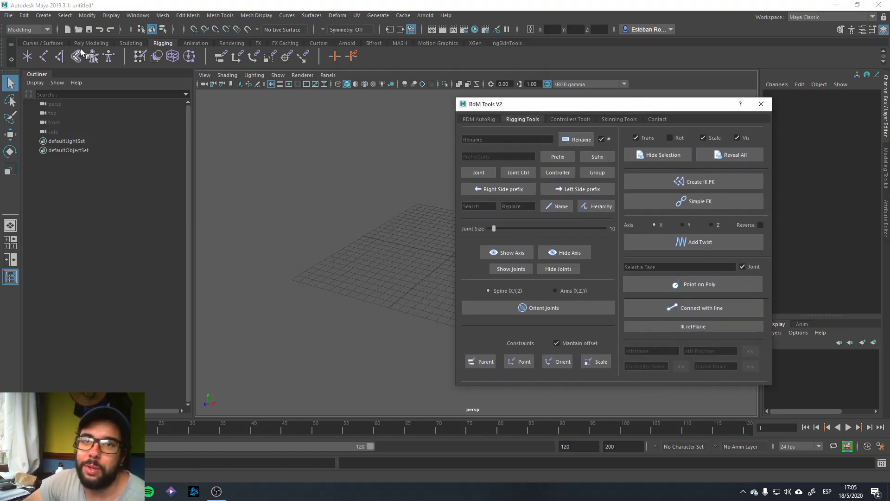
pyautogui.click(54, 43)
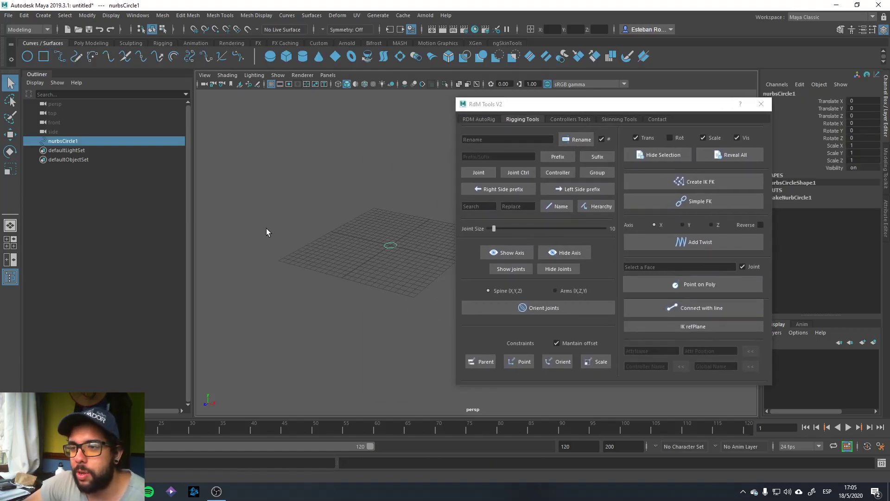
pyautogui.press('w')
pyautogui.moveTo(390, 249)
pyautogui.mouseDown()
pyautogui.moveTo(378, 143)
pyautogui.moveTo(331, 147)
pyautogui.moveTo(341, 156)
pyautogui.mouseUp()
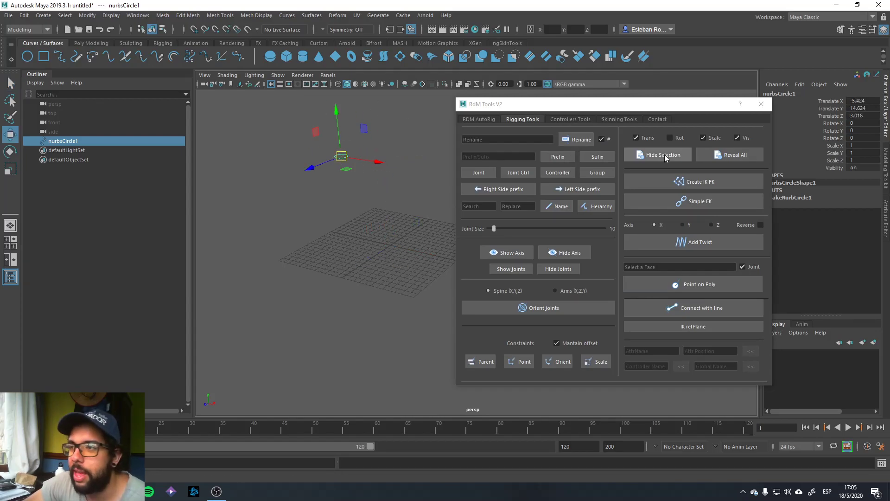
pyautogui.click(591, 118)
pyautogui.click(685, 160)
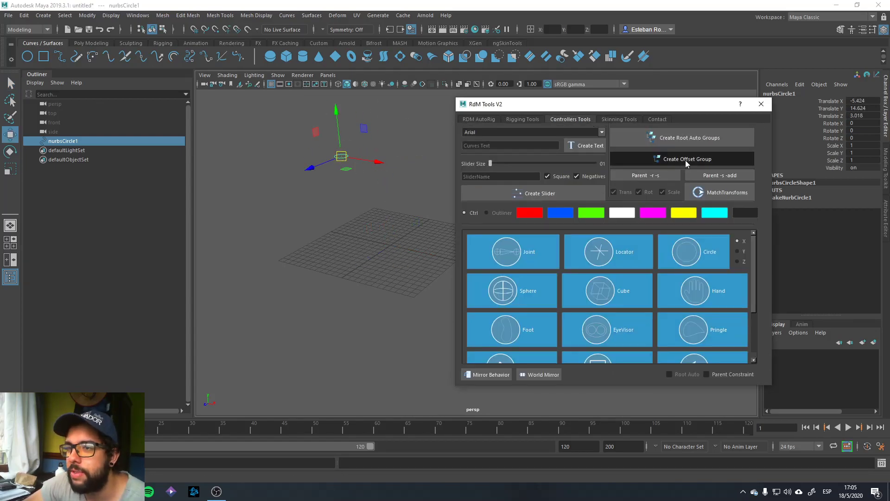
# Step: Select nurbsCircle1 inside the offset group and add root and auto groups above it
pyautogui.click(35, 141)
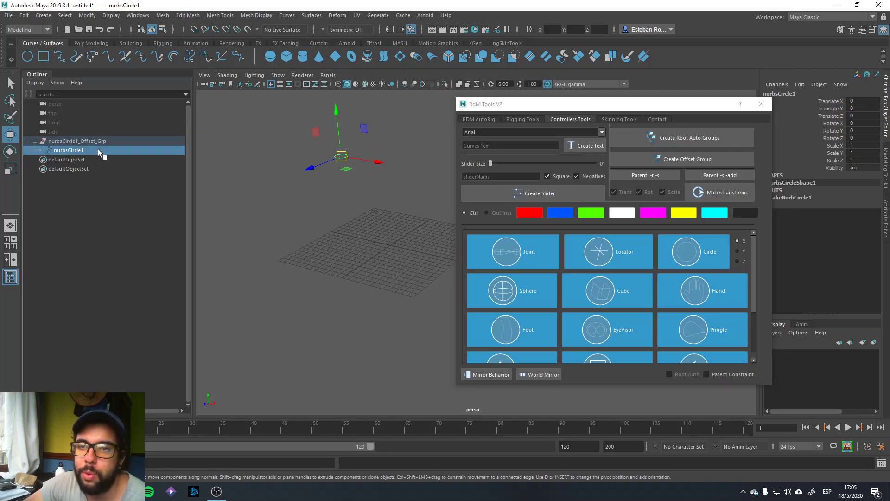
pyautogui.click(104, 140)
pyautogui.click(343, 160)
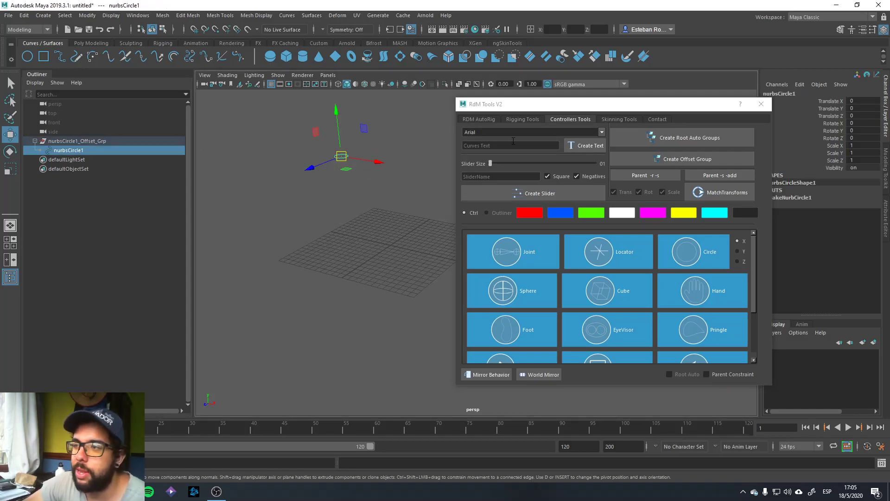
pyautogui.click(687, 139)
# Step: Inspect the Root, Auto and Offset_Grp groups in the Outliner, then delete the hierarchy
pyautogui.keyDown('shift'); pyautogui.click(40, 150); pyautogui.keyUp('shift')
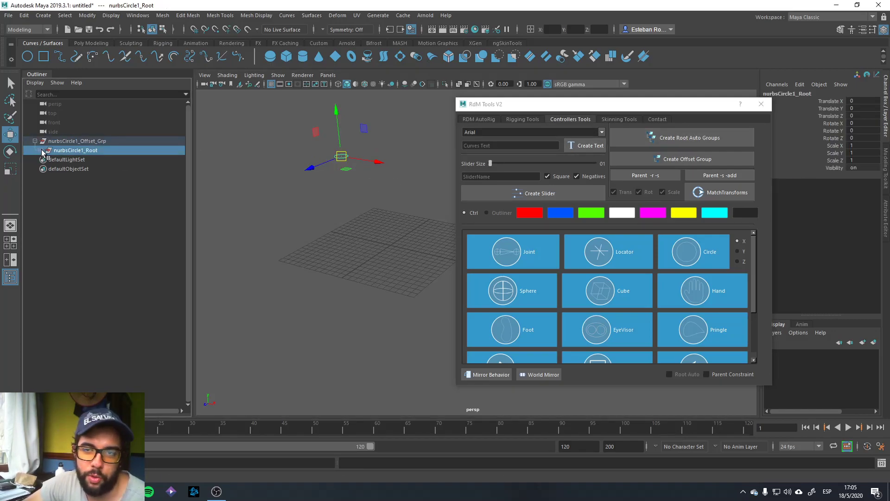
pyautogui.click(116, 169)
pyautogui.press('Down')
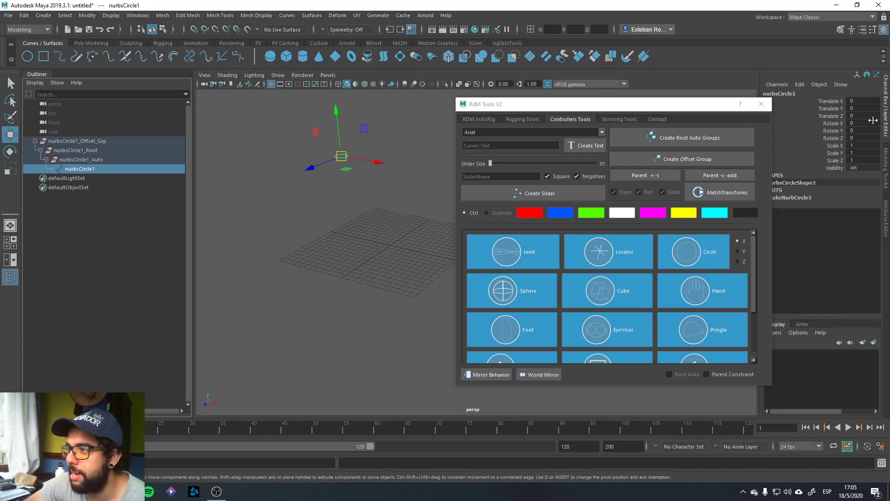
pyautogui.click(127, 161)
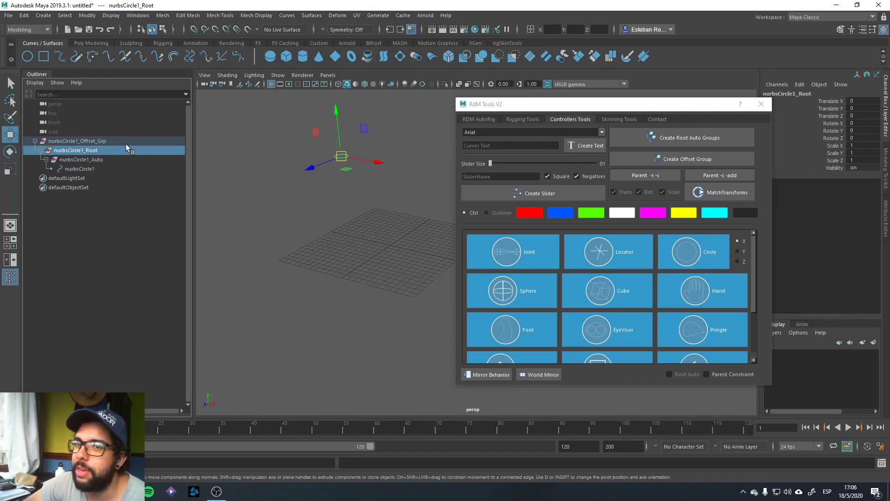
pyautogui.click(126, 143)
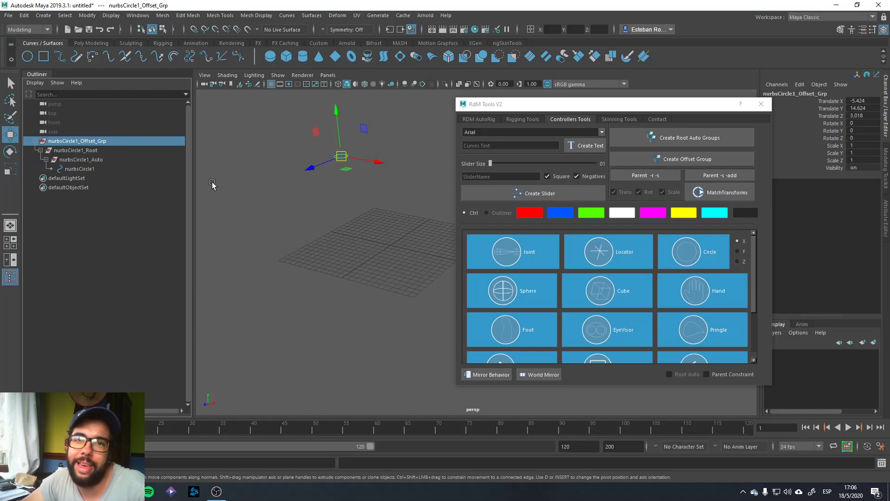
pyautogui.press('Delete')
# Step: Close RdM Tools and park a narrowed Script Editor beside the viewport
pyautogui.click(761, 104)
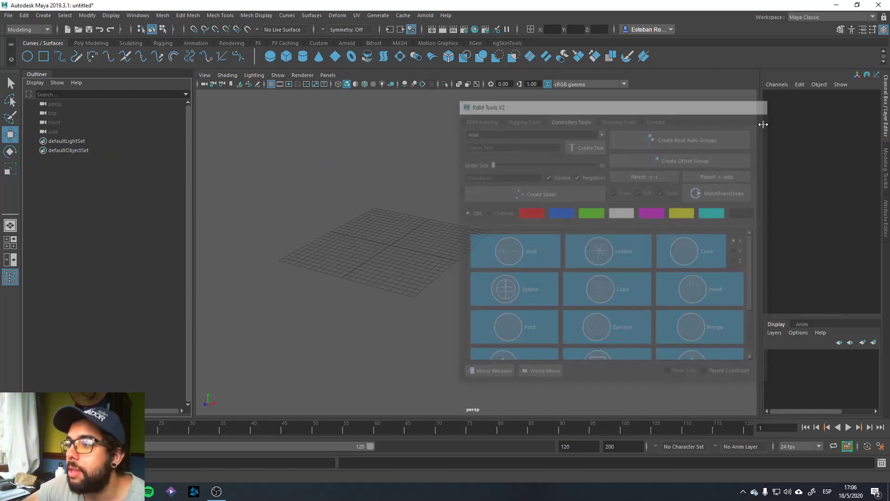
pyautogui.click(882, 463)
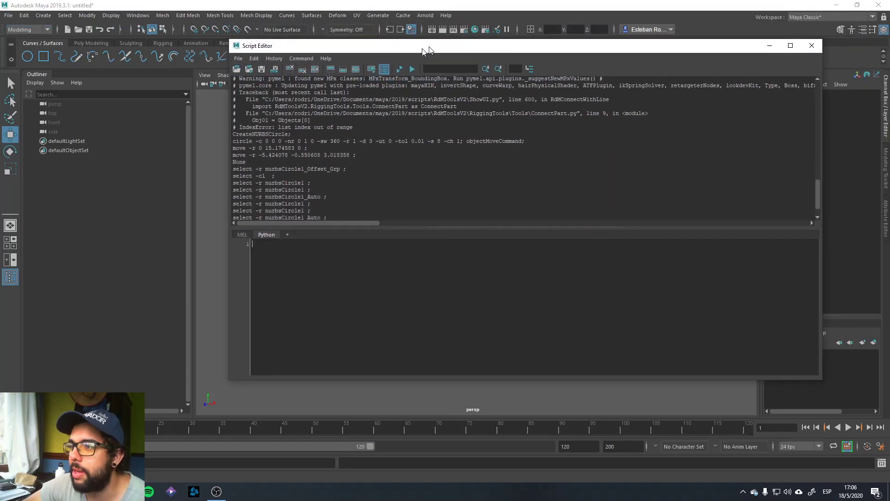
pyautogui.moveTo(423, 48); pyautogui.dragTo(400, 56)
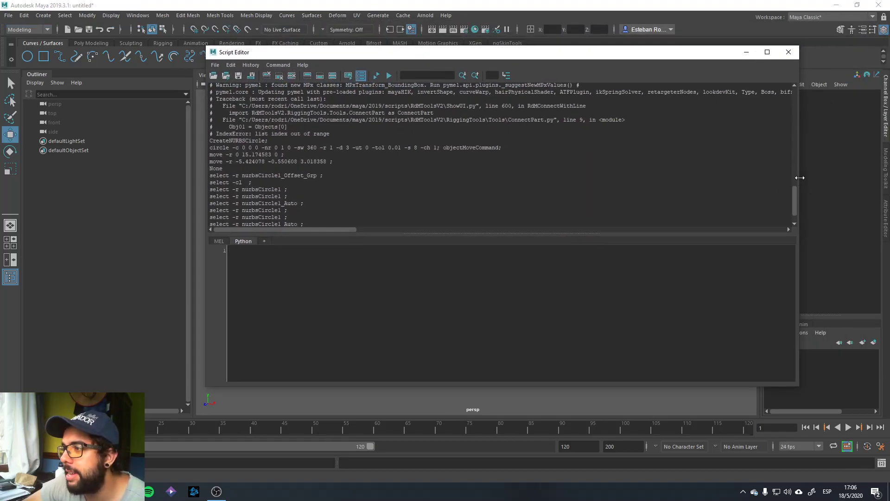
pyautogui.moveTo(800, 178); pyautogui.dragTo(487, 178)
pyautogui.moveTo(349, 56); pyautogui.dragTo(734, 88)
# Step: Create a polygon cube, move it up and left of the grid, and reframe the view
pyautogui.click(163, 43)
pyautogui.click(106, 45)
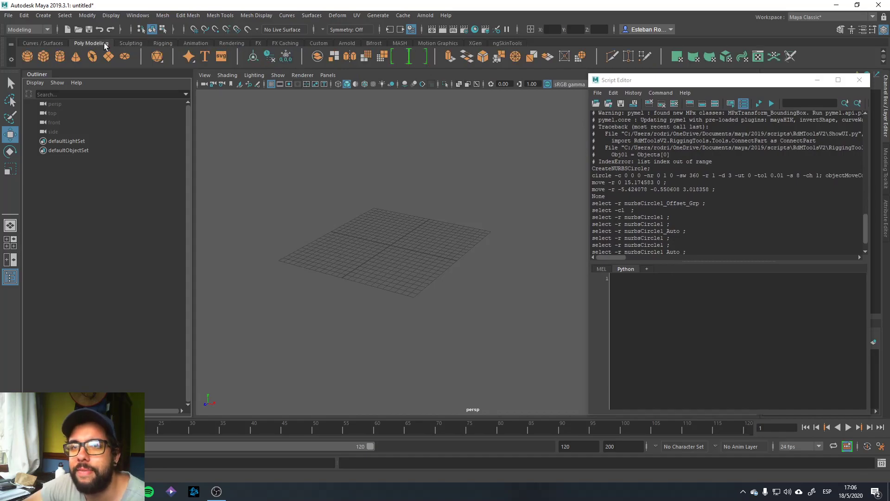
pyautogui.click(43, 56)
pyautogui.moveTo(388, 248); pyautogui.dragTo(235, 125)
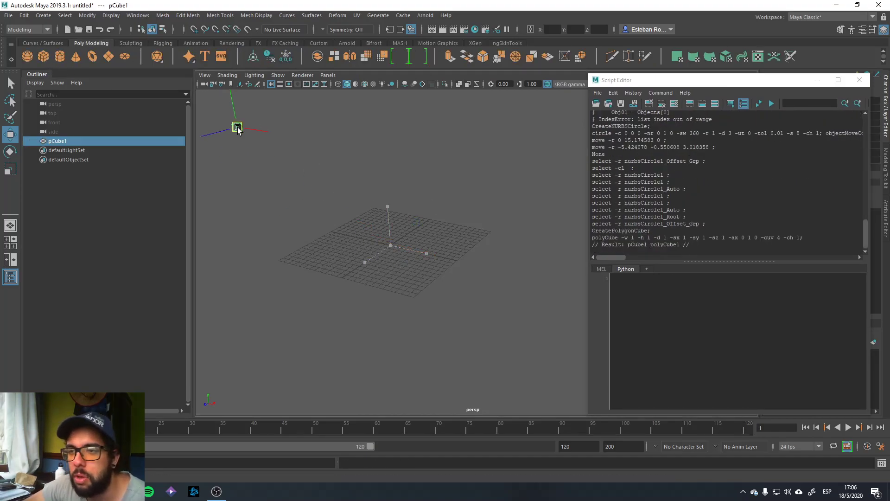
pyautogui.keyDown('alt'); pyautogui.moveTo(220, 204); pyautogui.dragTo(327, 268, button='middle'); pyautogui.keyUp('alt')
pyautogui.keyDown('alt'); pyautogui.moveTo(390, 241); pyautogui.dragTo(302, 212, button='middle'); pyautogui.keyUp('alt')
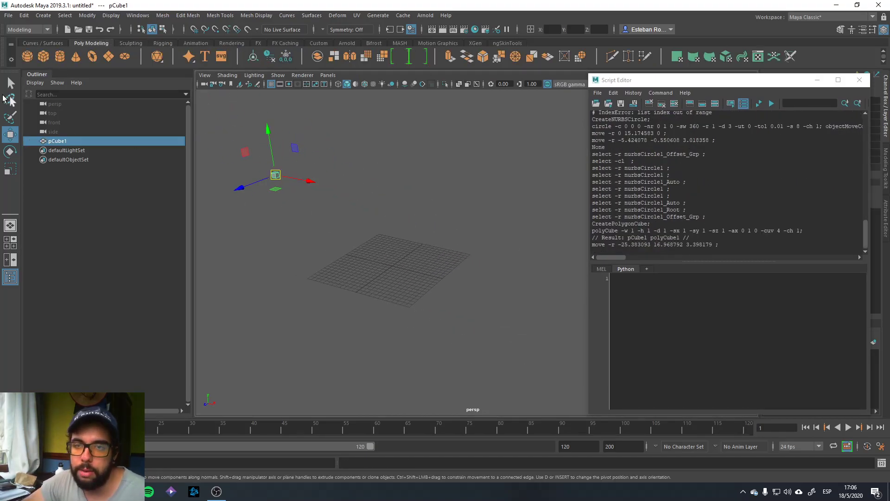
# Step: Duplicate and parent cubes into a pCube1 > pCube2 > pCube3 chain, deselect, and begin Save As
pyautogui.hotkey('ctrl', 'd')
pyautogui.moveTo(59, 147); pyautogui.dragTo(88, 142, button='middle')
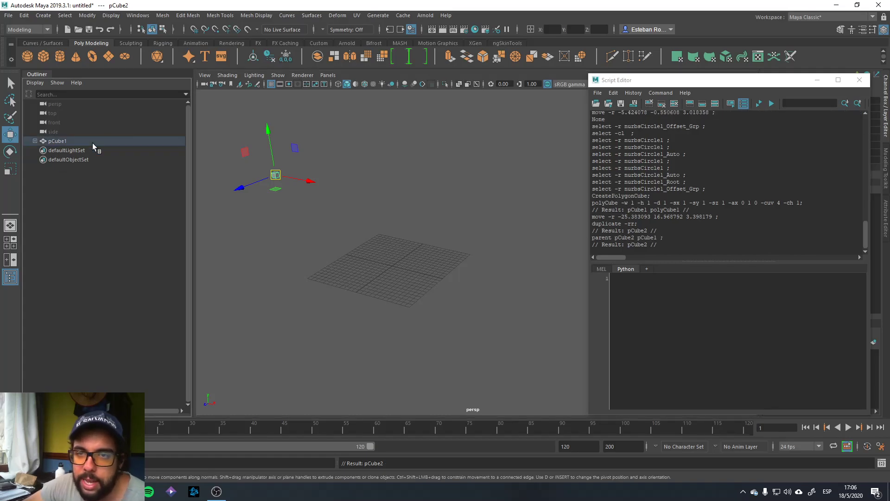
pyautogui.click(35, 141)
pyautogui.hotkey('ctrl', 'd')
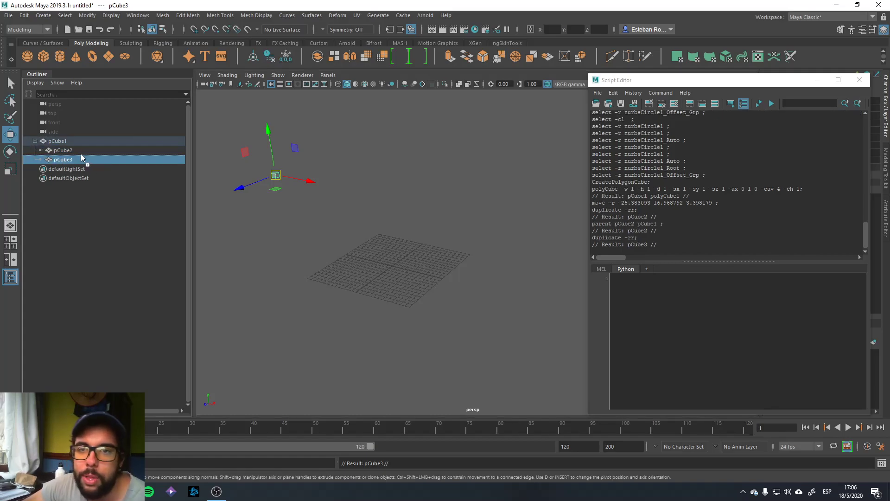
pyautogui.moveTo(60, 160); pyautogui.dragTo(70, 153, button='middle')
pyautogui.click(347, 272)
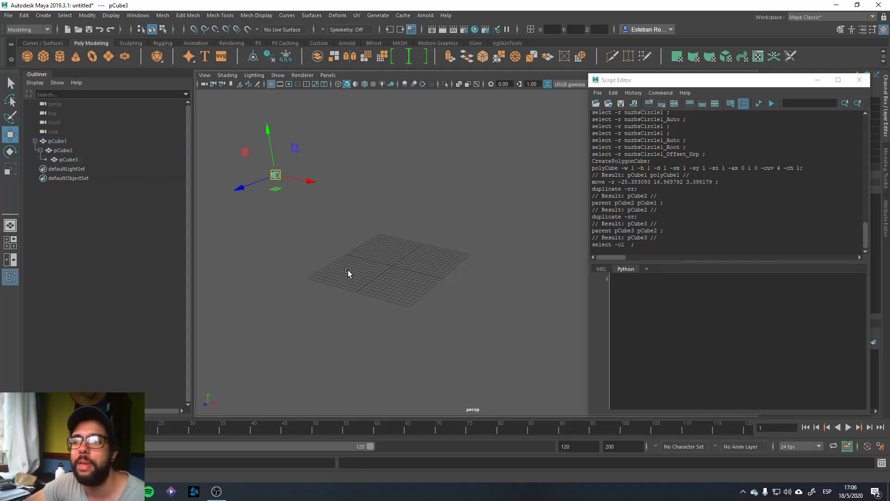
pyautogui.keyDown('alt'); pyautogui.moveTo(350, 242); pyautogui.dragTo(365, 244, button='middle'); pyautogui.keyUp('alt')
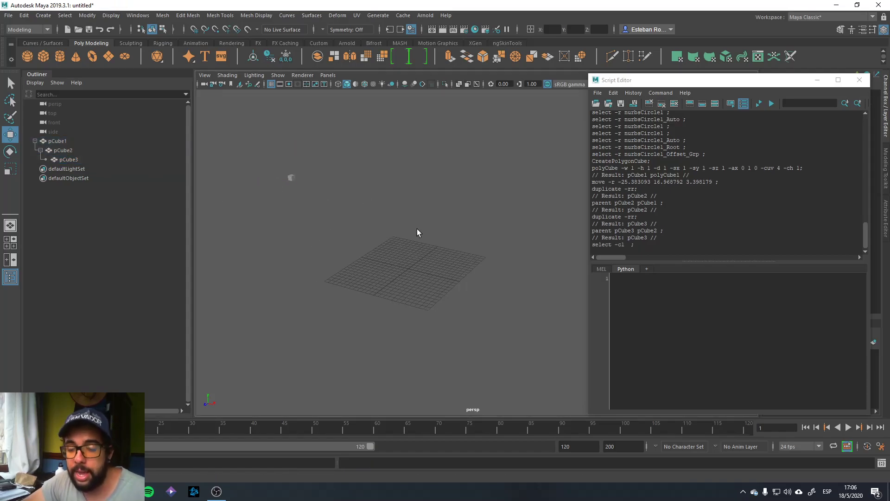
pyautogui.hotkey('ctrl', 's')
# Step: Save the scene as offsetScritDebug.ma plus a backup copy offsetScritDebugBU.ma
pyautogui.click(239, 346)
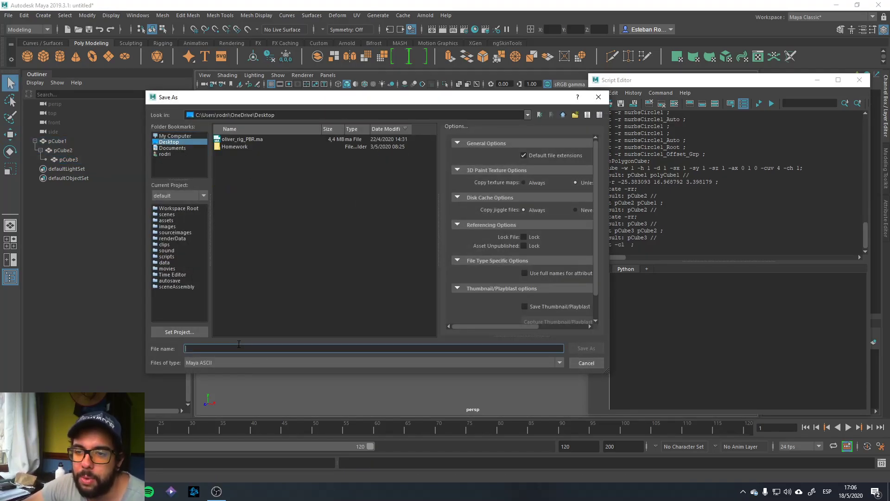
pyautogui.write('offse')
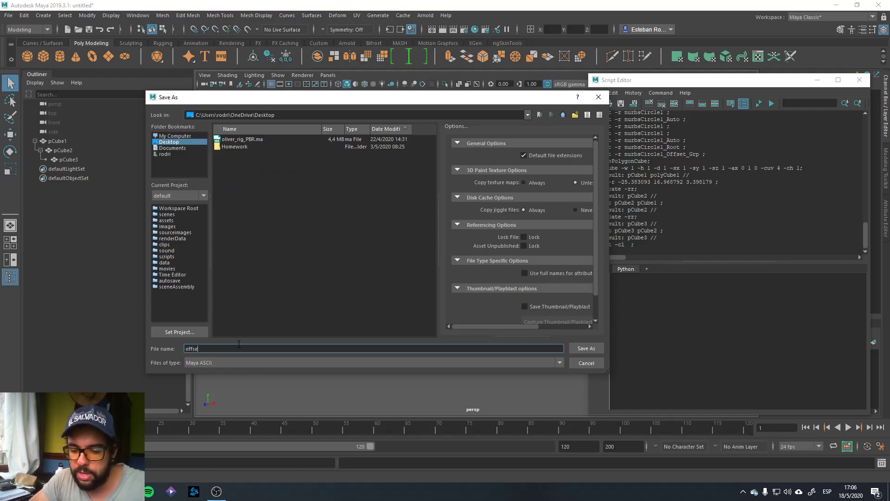
pyautogui.write('tScrit')
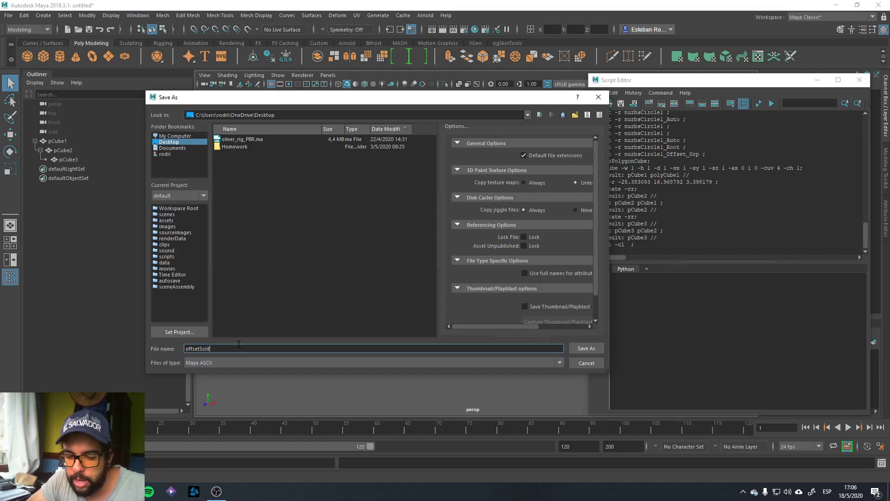
pyautogui.write('Debug')
pyautogui.press('Return')
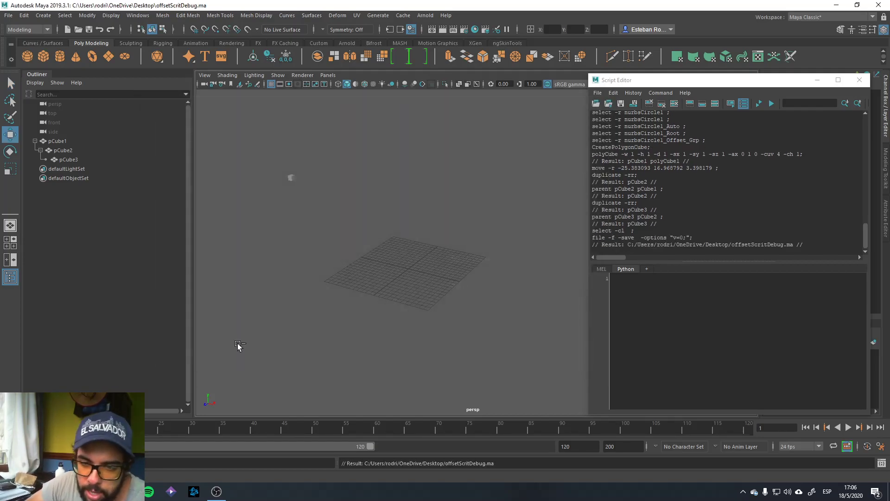
pyautogui.hotkey('ctrl', 'shift', 's')
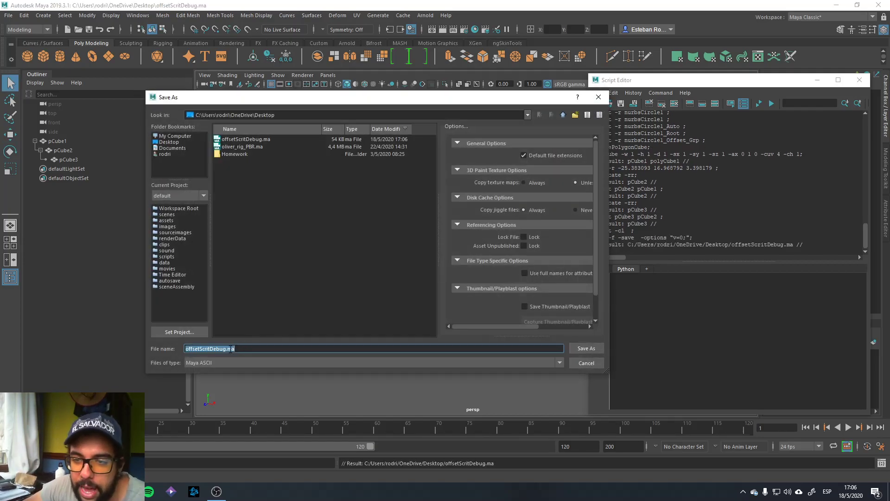
pyautogui.click(230, 349)
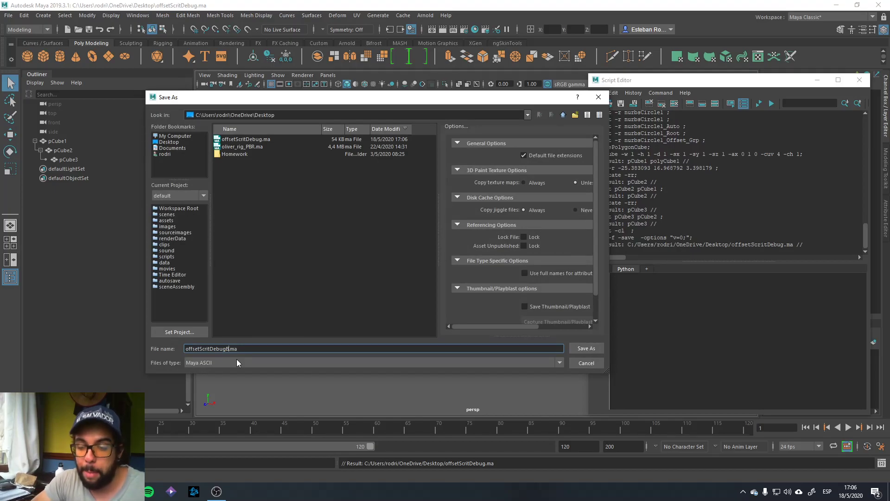
pyautogui.press('Return')
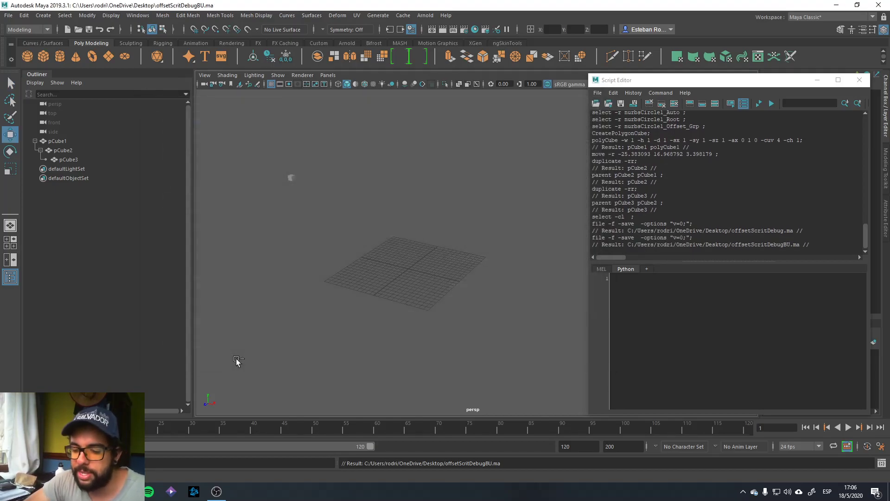
# Step: Reopen offsetScriptDebug and expand pCube1 to show pCube2 and pCube3, selecting pCube2 and pCube1
pyautogui.hotkey('ctrl', 'o')
pyautogui.doubleClick(268, 146)
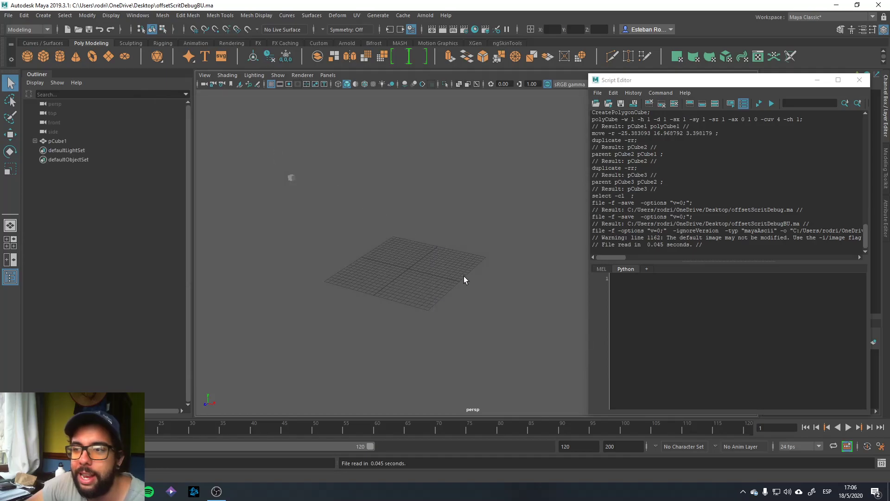
pyautogui.click(35, 141)
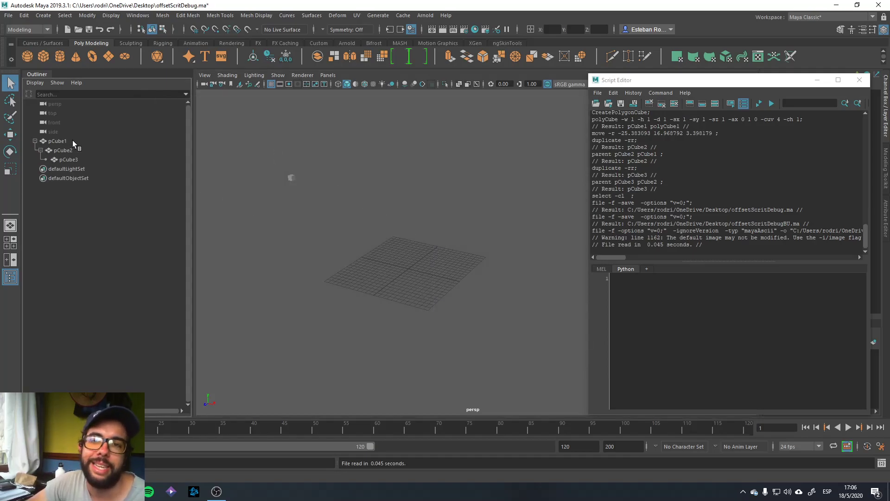
pyautogui.moveTo(72, 140); pyautogui.dragTo(74, 150)
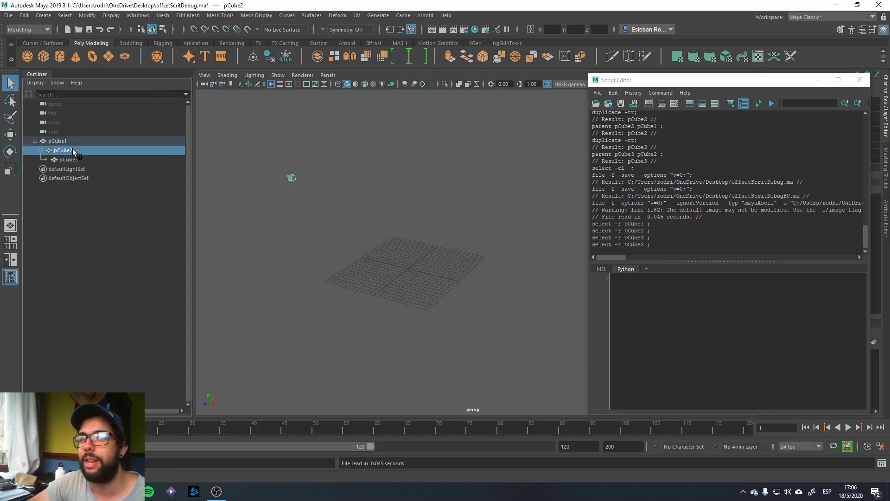
pyautogui.click(51, 143)
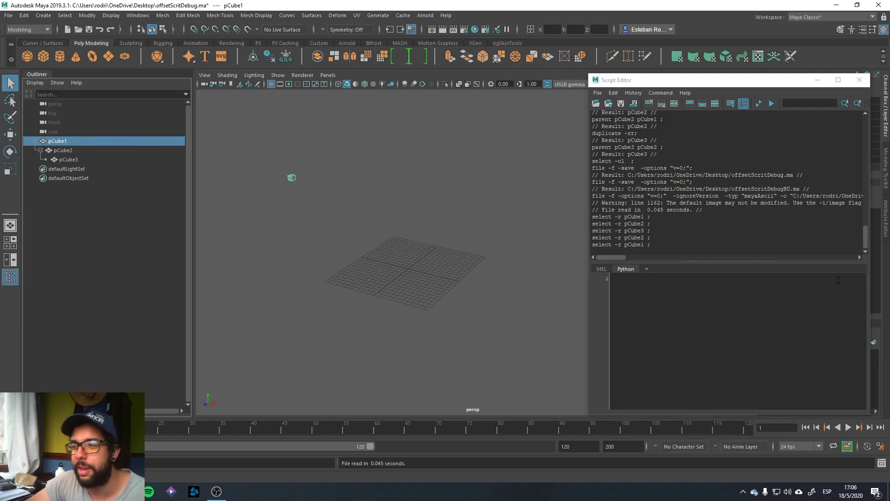
# Step: Type 'from maya import cmds' in the Python tab, plus a trial second import line
pyautogui.moveTo(695, 79); pyautogui.dragTo(687, 75)
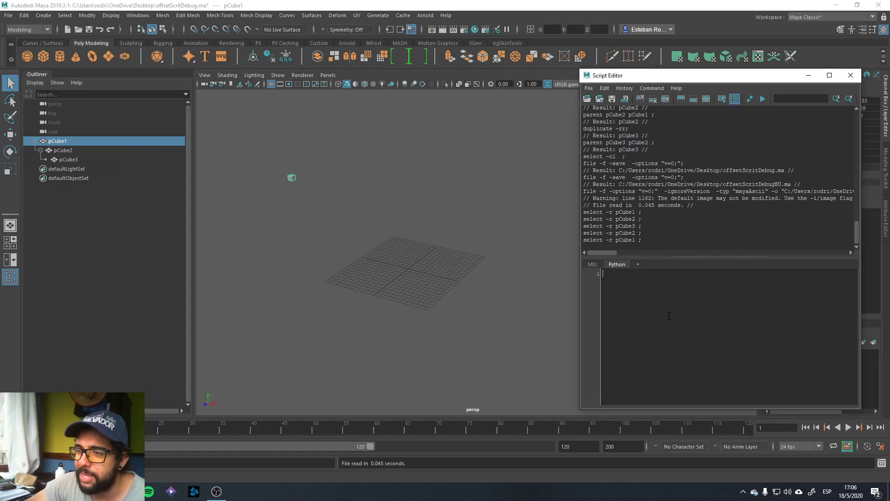
pyautogui.write('fromaya imp')
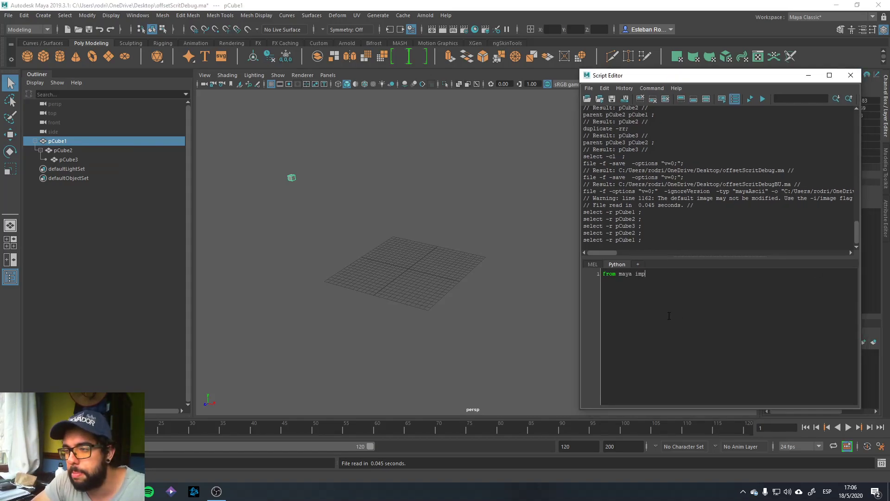
pyautogui.write('ort cmds')
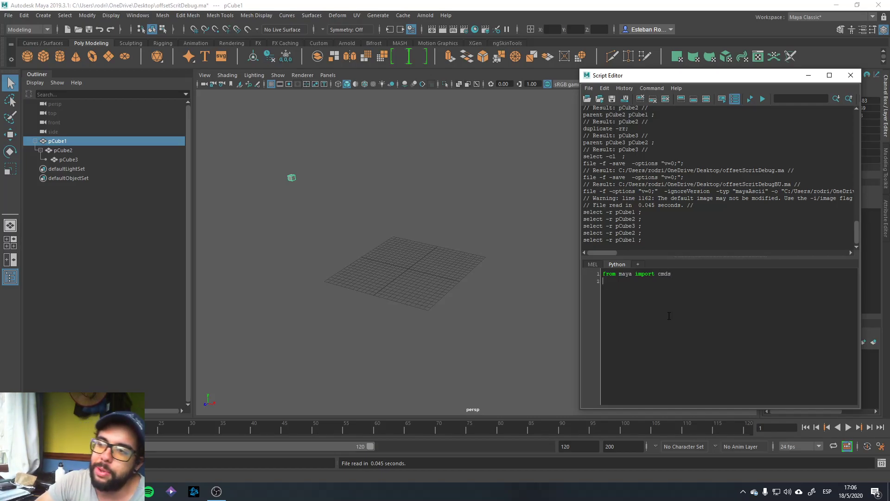
pyautogui.press('Return')
pyautogui.write('impor')
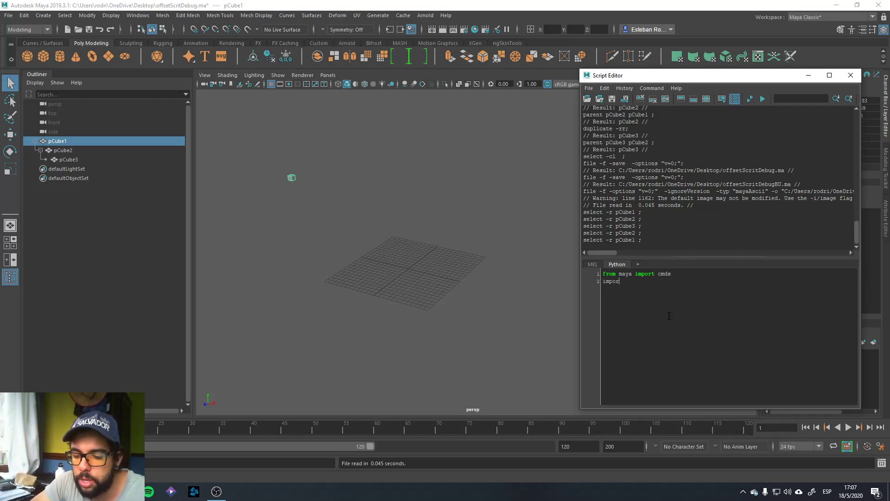
pyautogui.write('t maya.cmds as cmds')
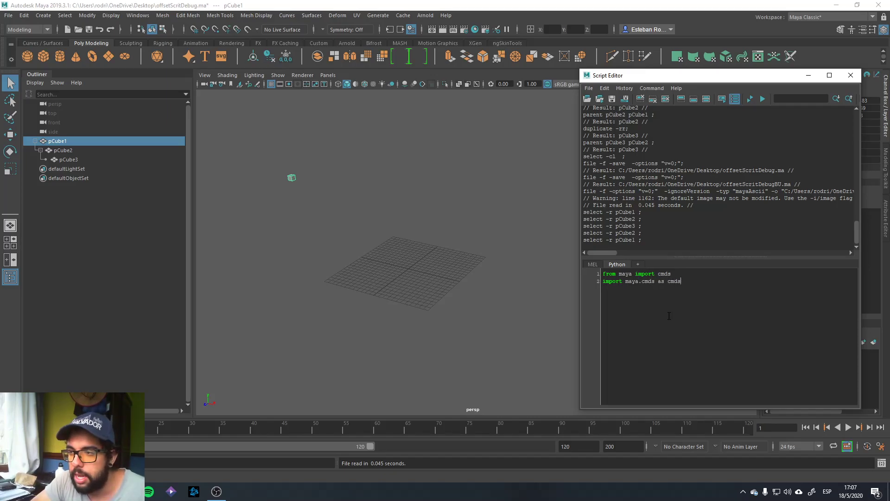
pyautogui.press('Return')
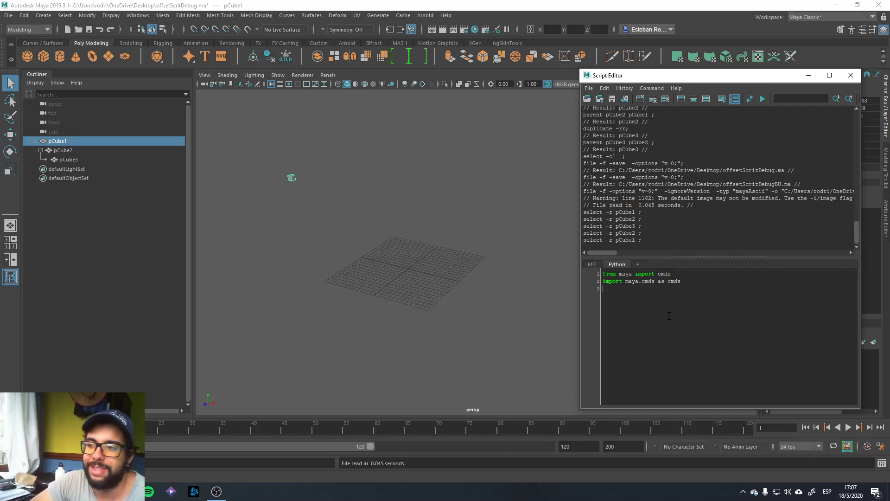
# Step: Compare the two import lines word by word and delete the redundant second line
pyautogui.doubleClick(627, 281)
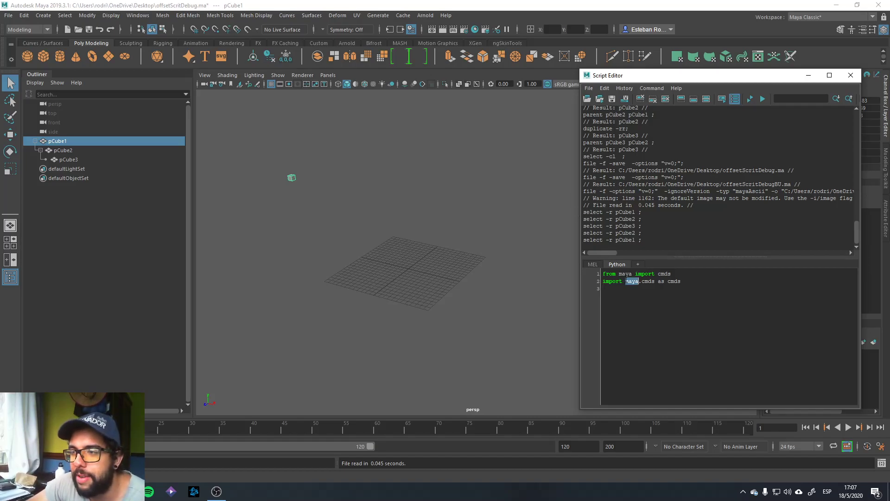
pyautogui.doubleClick(626, 273)
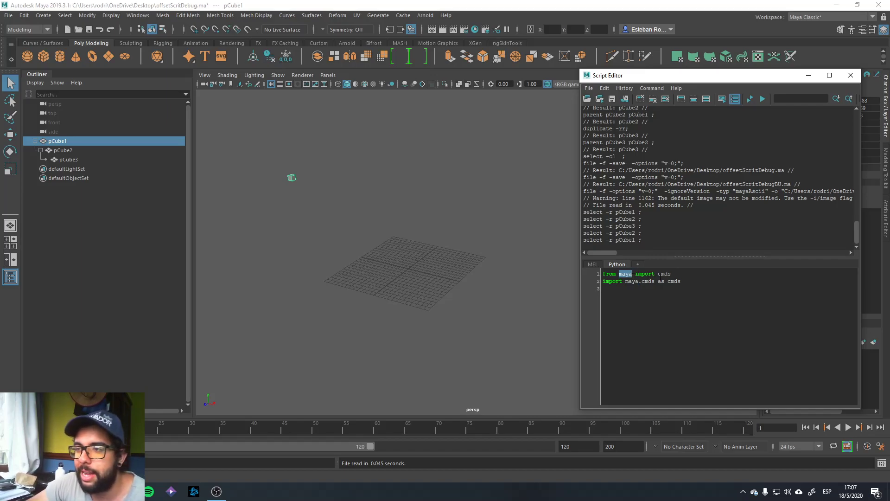
pyautogui.doubleClick(660, 274)
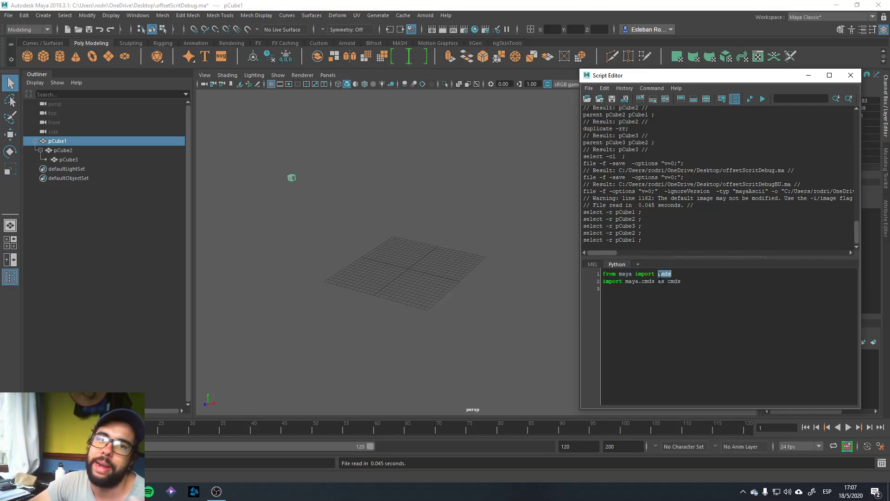
pyautogui.doubleClick(622, 281)
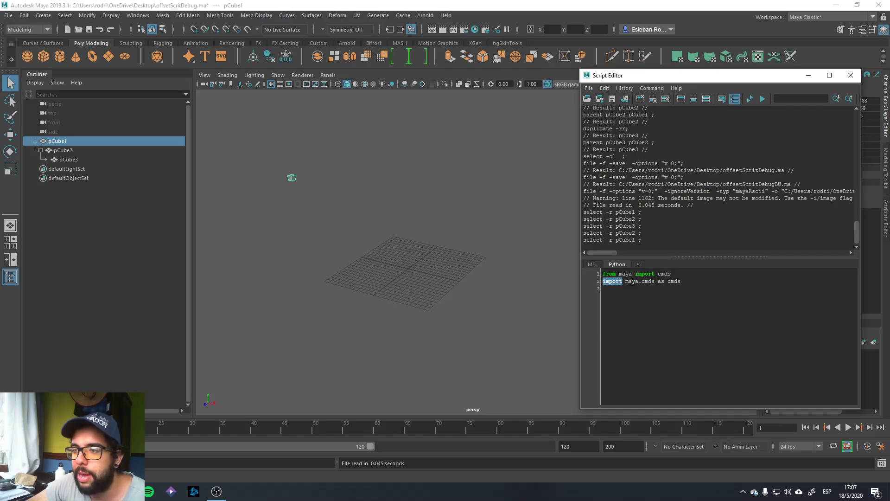
pyautogui.tripleClick(627, 281)
pyautogui.doubleClick(637, 282)
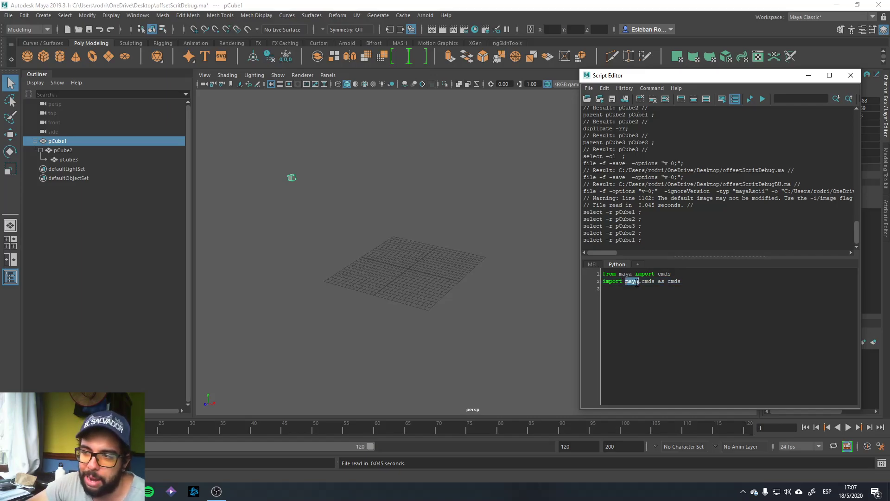
pyautogui.doubleClick(652, 281)
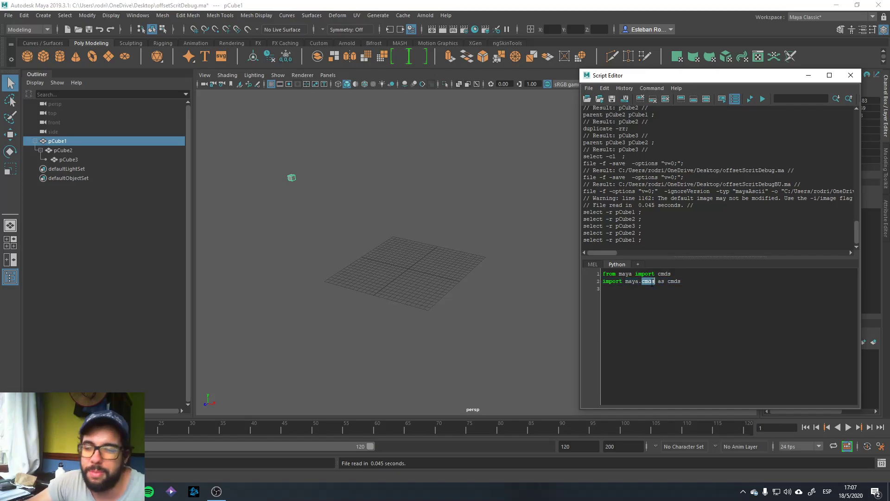
pyautogui.tripleClick(652, 282)
pyautogui.press('BackSpace')
# Step: Erase leftover text on line 2, enlarge the code input area, and deselect everything
pyautogui.doubleClick(623, 274)
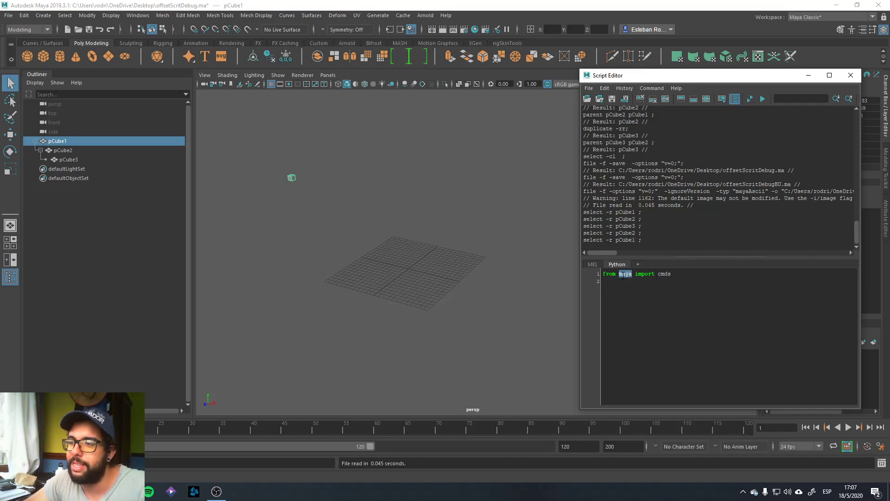
pyautogui.tripleClick(623, 274)
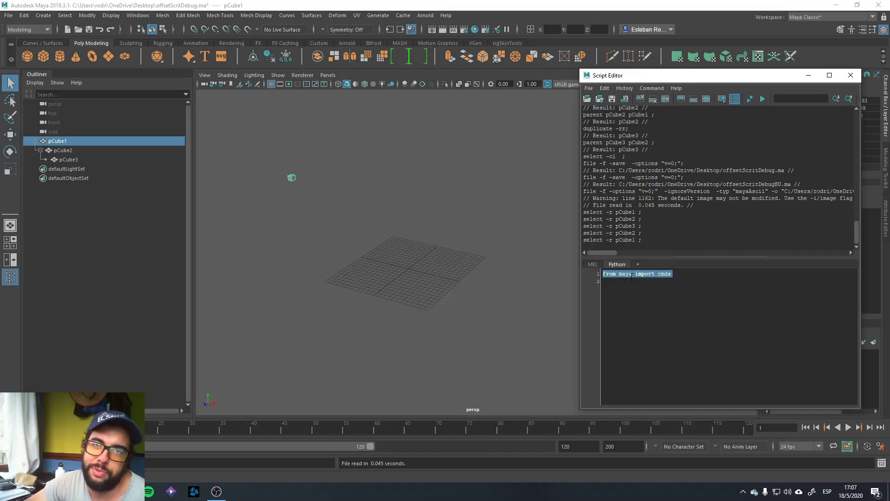
pyautogui.click(642, 282)
pyautogui.write('from')
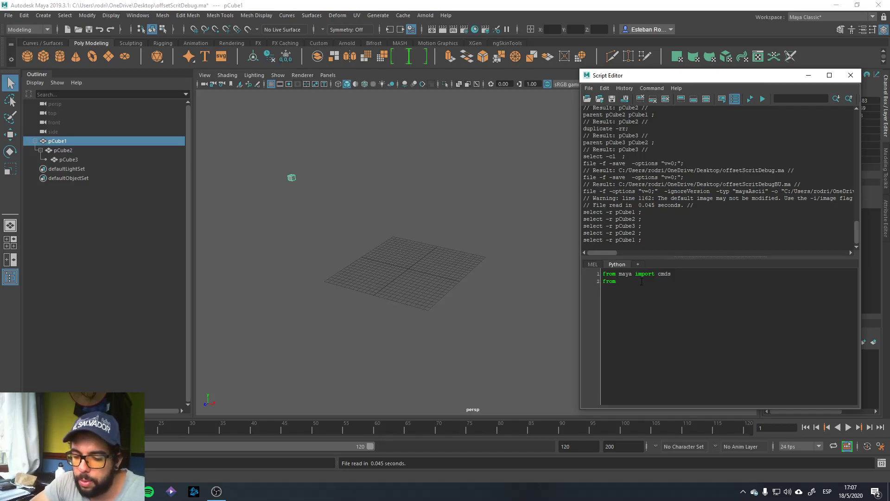
pyautogui.press('BackSpace')
pyautogui.press('BackSpace')
pyautogui.press('BackSpace')
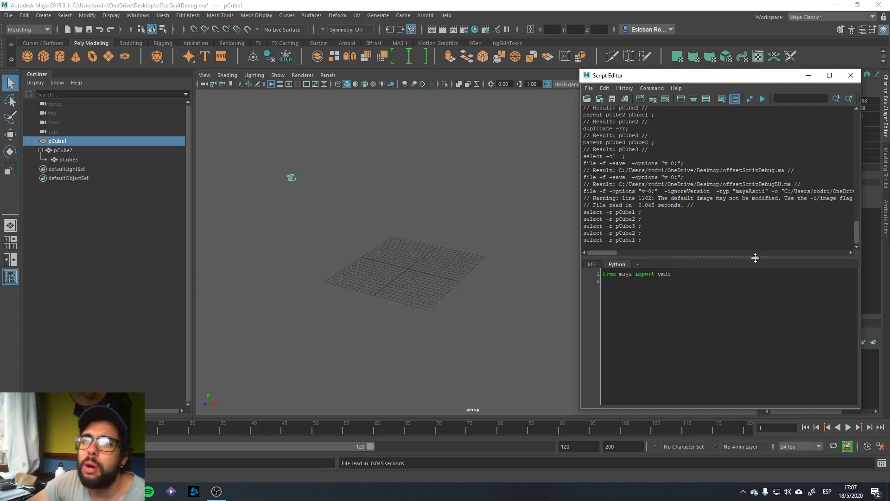
pyautogui.moveTo(753, 256); pyautogui.dragTo(753, 242)
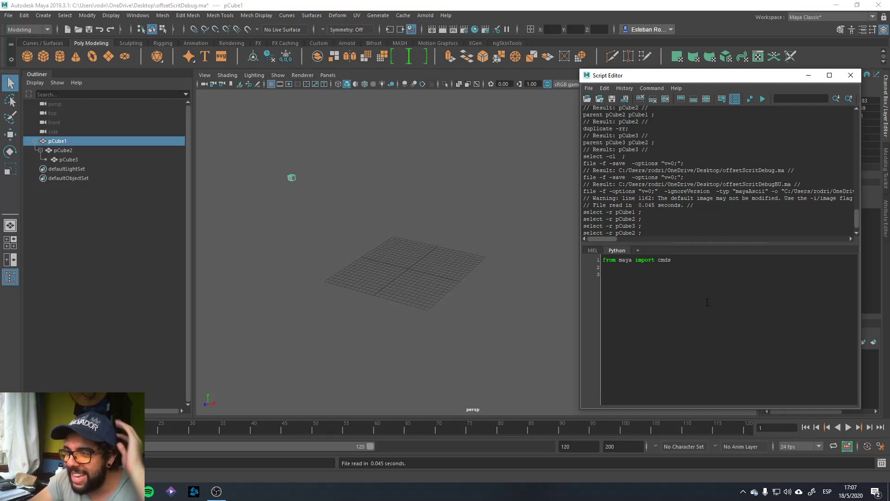
pyautogui.click(382, 198)
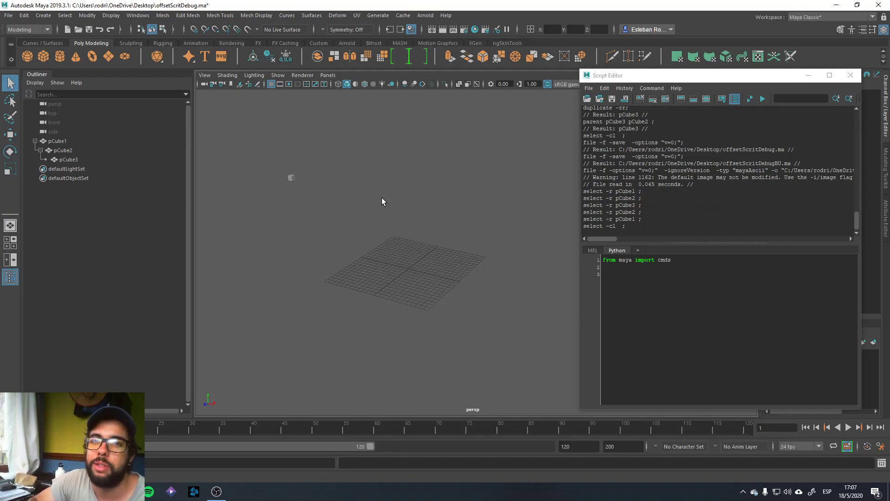
# Step: Create empty group null1 under pCube2 and zero its translate and rotate values
pyautogui.hotkey('ctrl', 'g')
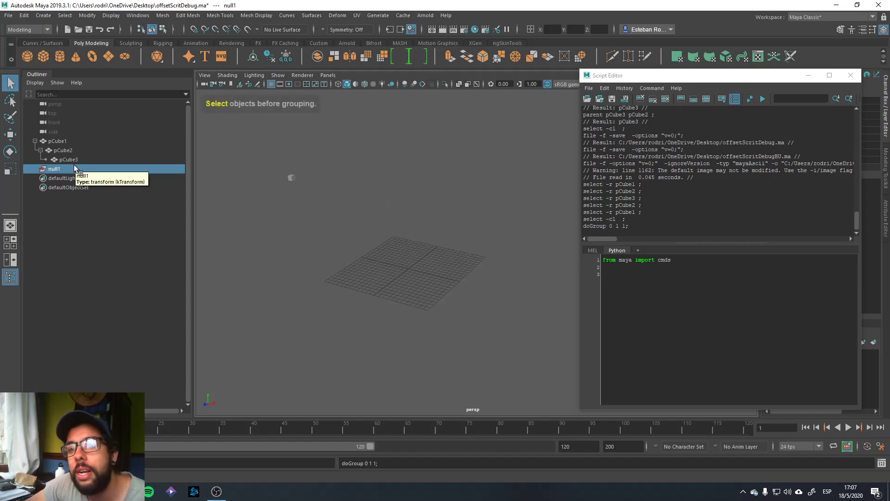
pyautogui.press('w')
pyautogui.keyDown('alt'); pyautogui.moveTo(391, 278); pyautogui.dragTo(254, 210); pyautogui.keyUp('alt')
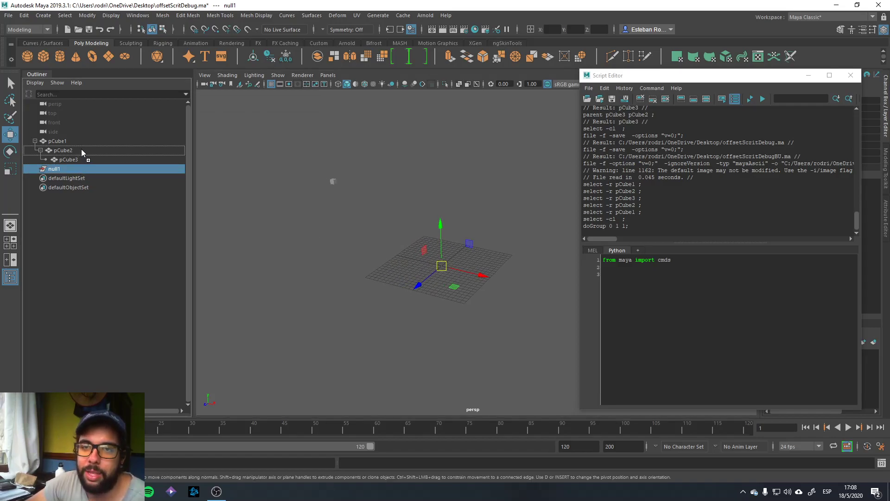
pyautogui.moveTo(75, 170); pyautogui.dragTo(81, 149)
pyautogui.moveTo(659, 75); pyautogui.dragTo(552, 81)
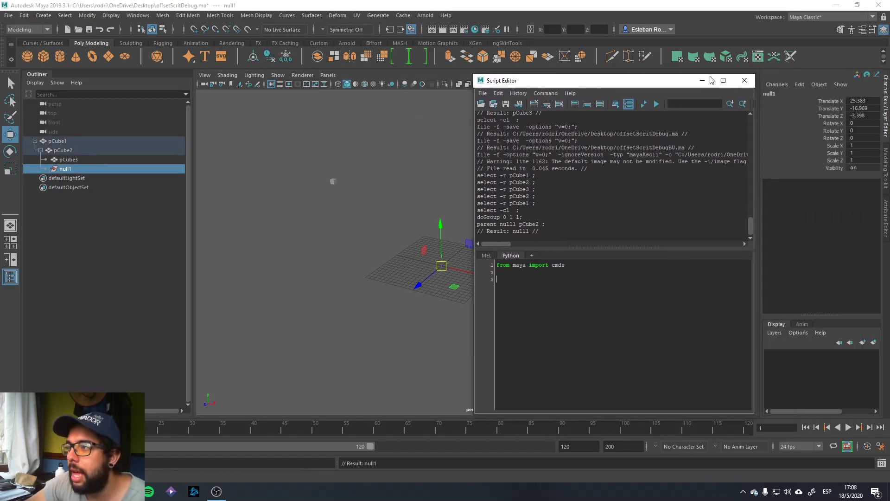
pyautogui.moveTo(862, 101); pyautogui.dragTo(867, 136)
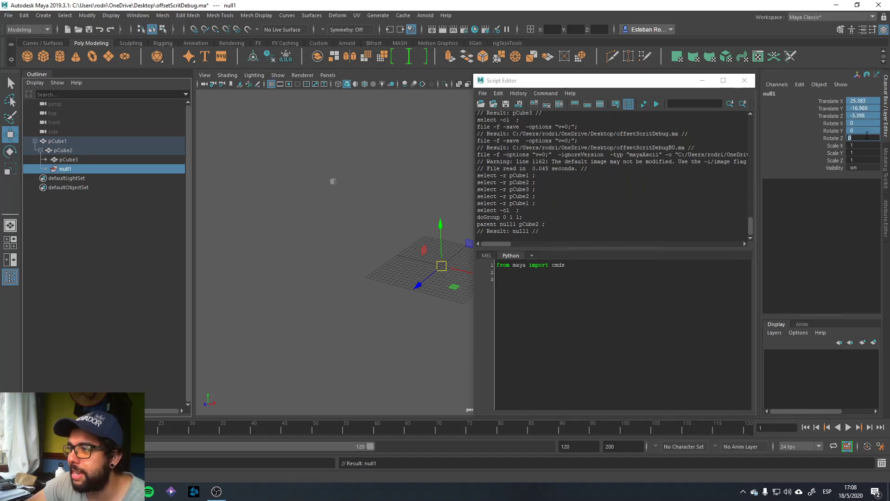
pyautogui.write('0')
pyautogui.press('Return')
pyautogui.keyDown('alt'); pyautogui.moveTo(371, 275); pyautogui.dragTo(433, 268); pyautogui.keyUp('alt')
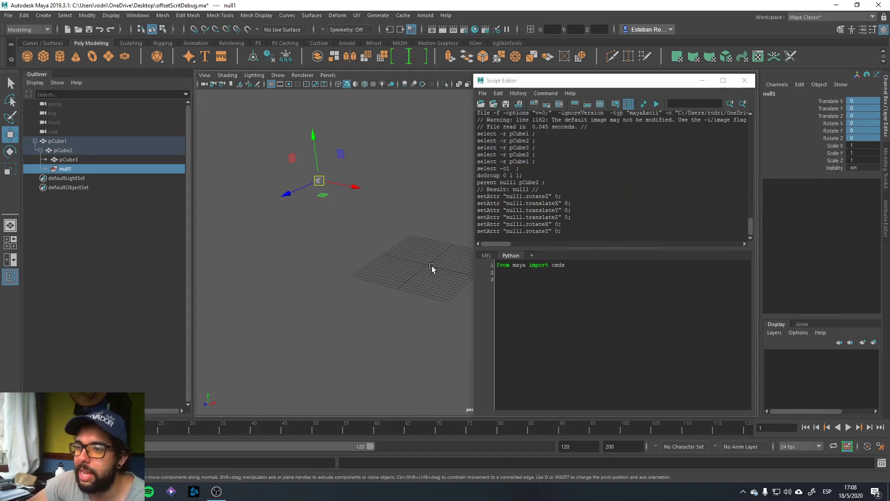
# Step: Parent pCube3 under null1 and check the new hierarchy
pyautogui.click(65, 159)
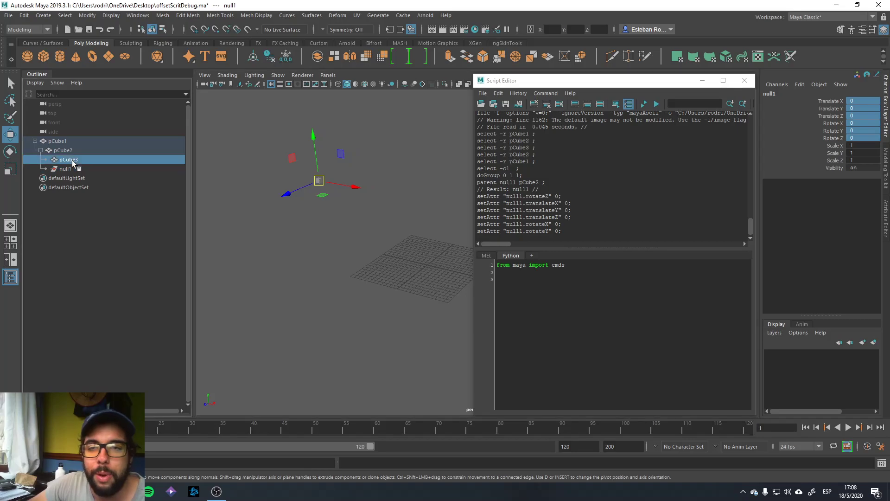
pyautogui.moveTo(79, 175); pyautogui.dragTo(77, 169, button='middle')
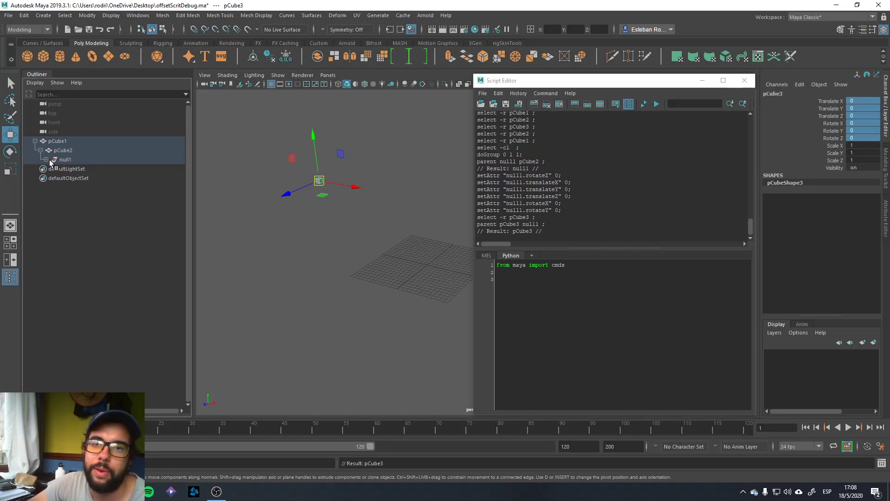
pyautogui.click(98, 170)
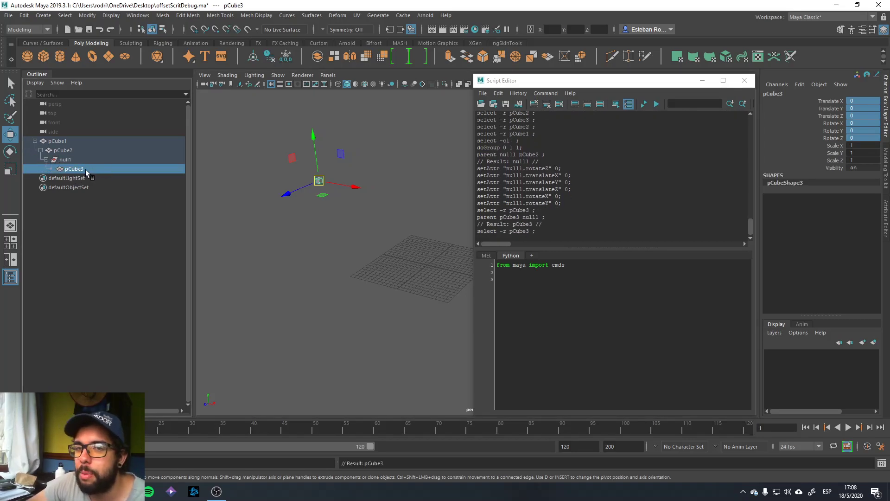
pyautogui.click(176, 159)
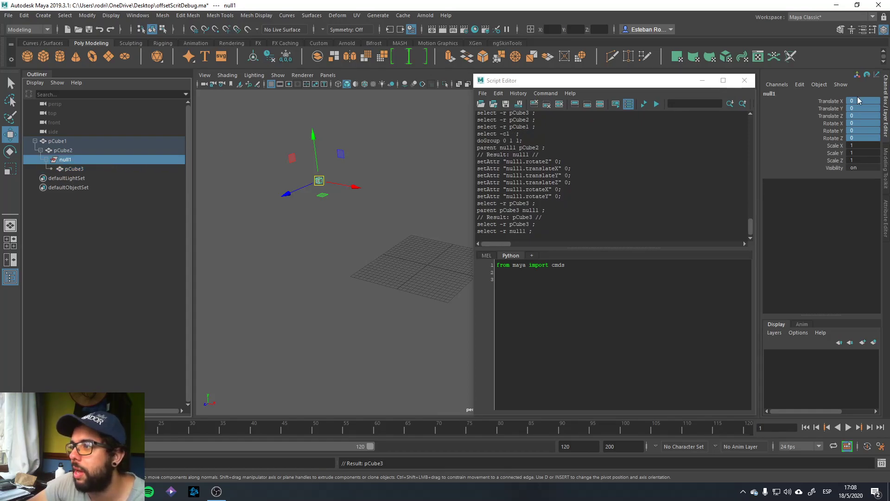
pyautogui.keyDown('ctrl'); pyautogui.click(109, 159); pyautogui.keyUp('ctrl')
# Step: Move pCube2 and null1 to show their children following them
pyautogui.click(111, 141)
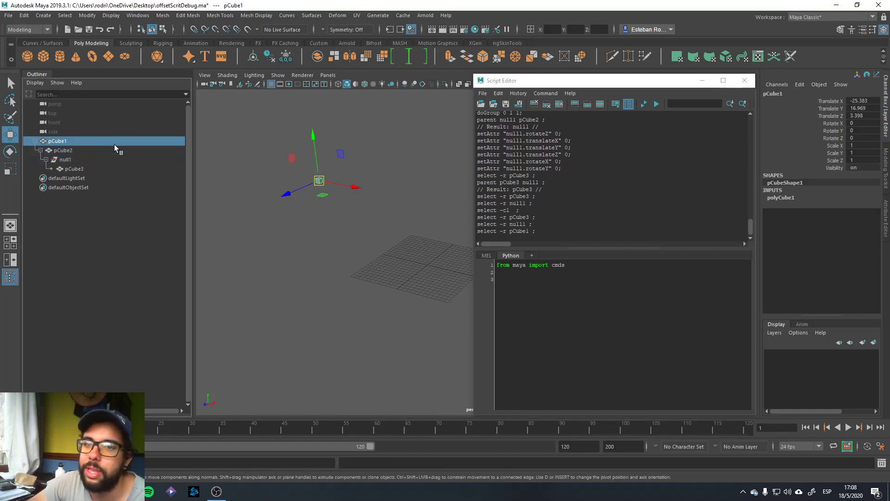
pyautogui.click(105, 150)
pyautogui.moveTo(342, 171)
pyautogui.mouseDown(button='middle')
pyautogui.moveTo(357, 179)
pyautogui.moveTo(290, 199)
pyautogui.mouseUp(button='middle')
pyautogui.click(91, 168)
pyautogui.click(74, 159)
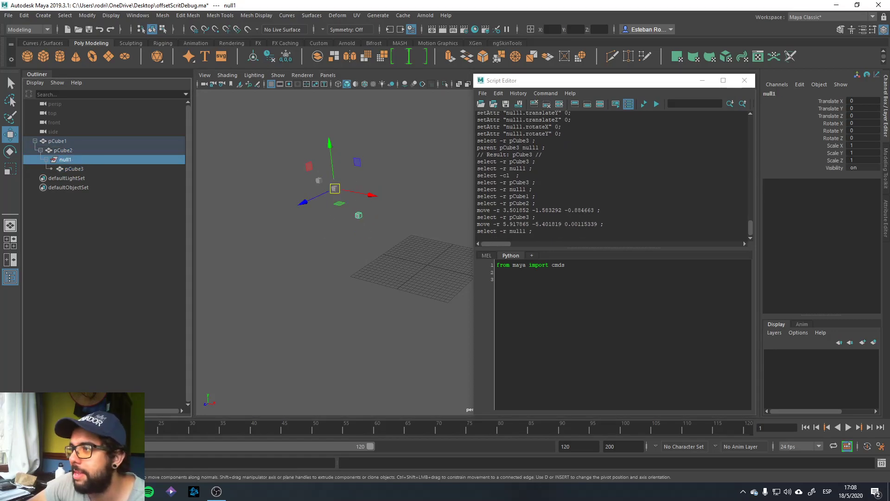
pyautogui.click(70, 151)
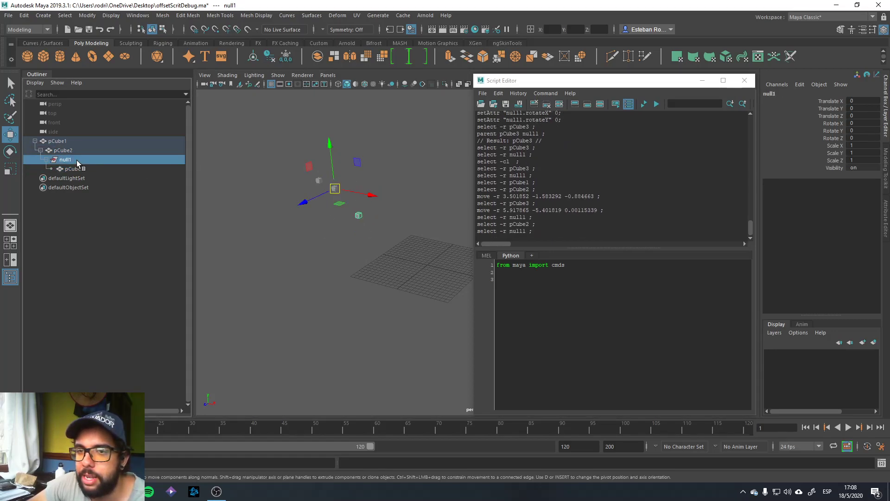
pyautogui.moveTo(342, 191); pyautogui.dragTo(362, 208, button='middle')
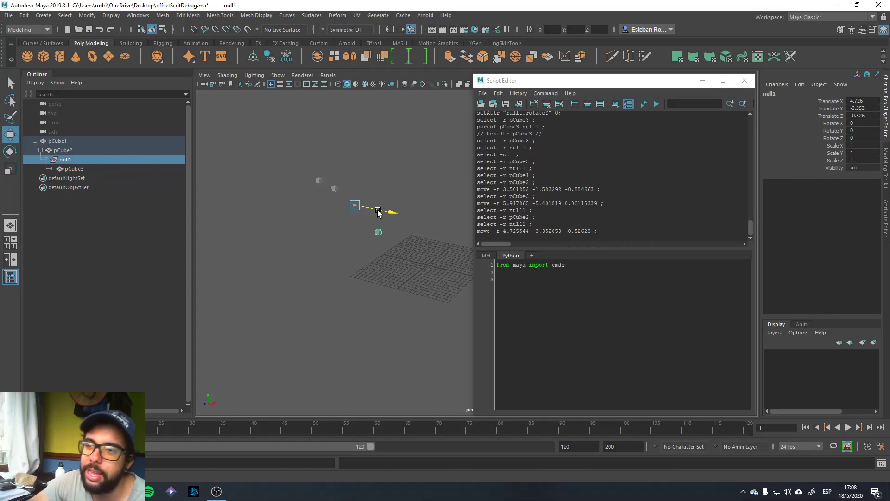
# Step: Deselect everything and open the backup scene offsetScritDebugBU.ma
pyautogui.scroll(-3, 392, 218)
pyautogui.click(399, 242)
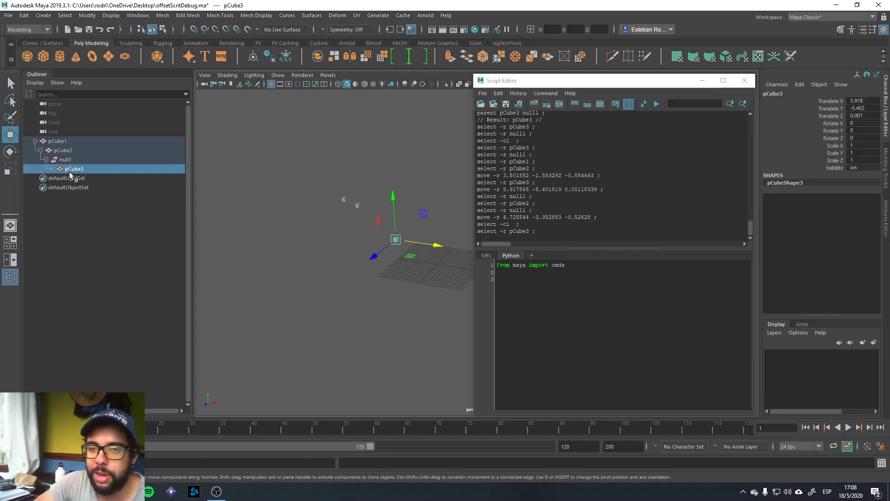
pyautogui.hotkey('ctrl', 'o')
pyautogui.doubleClick(278, 138)
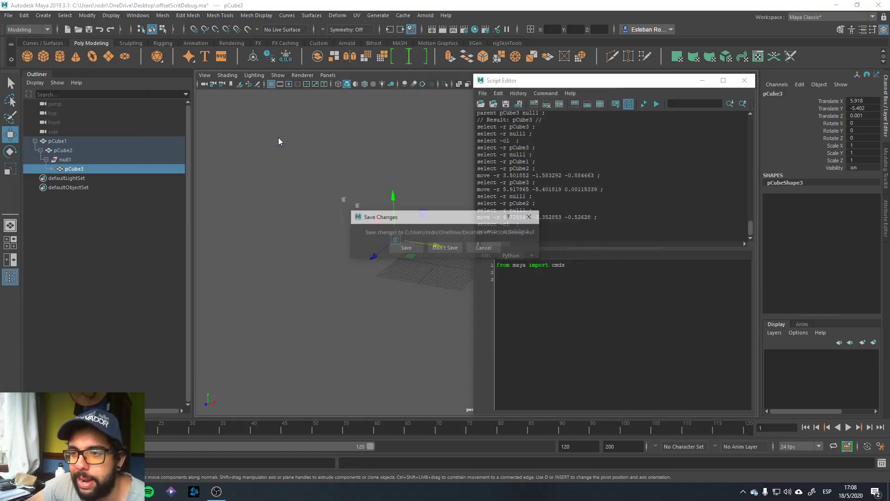
# Step: Discard changes, then shift pCube3 about ten units and pCube2 about nine units along X
pyautogui.click(453, 246)
pyautogui.click(291, 177)
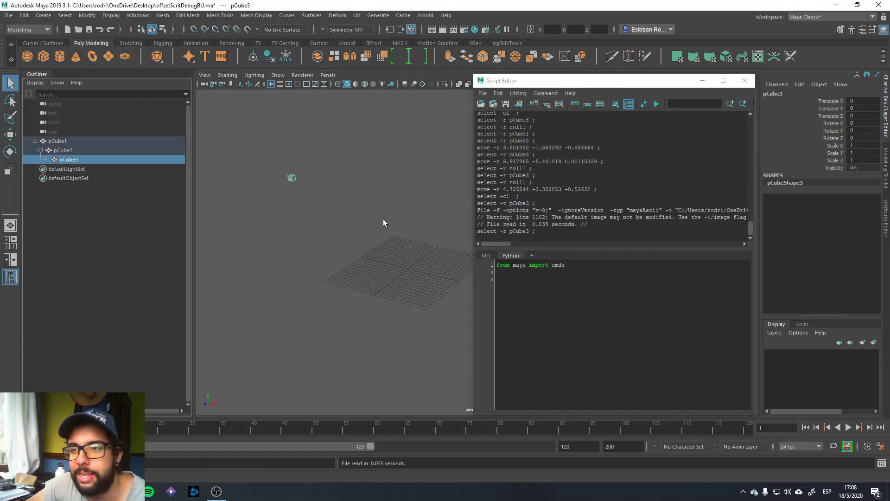
pyautogui.press('w')
pyautogui.moveTo(325, 183); pyautogui.dragTo(363, 190)
pyautogui.click(63, 150)
pyautogui.moveTo(271, 267); pyautogui.dragTo(329, 238, button='middle')
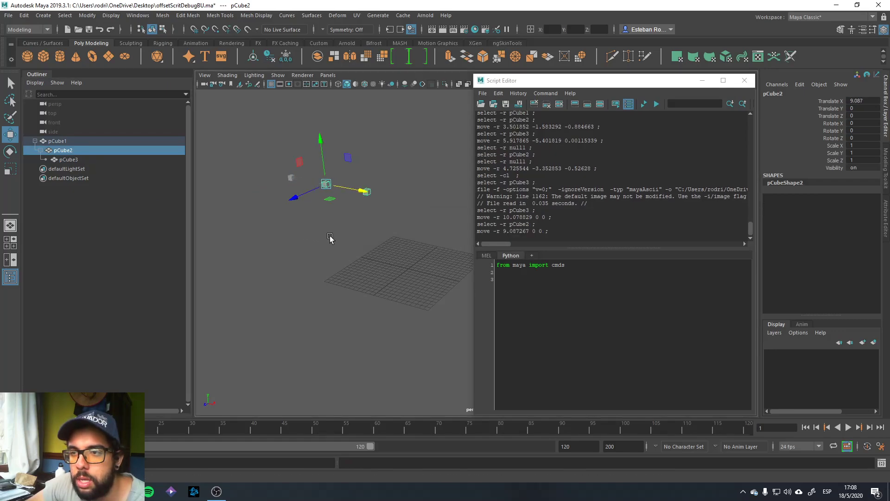
pyautogui.click(352, 258)
# Step: Save the scene, overwriting offsetScritDebug.ma
pyautogui.hotkey('ctrl', 's')
pyautogui.hotkey('ctrl', 'shift', 's')
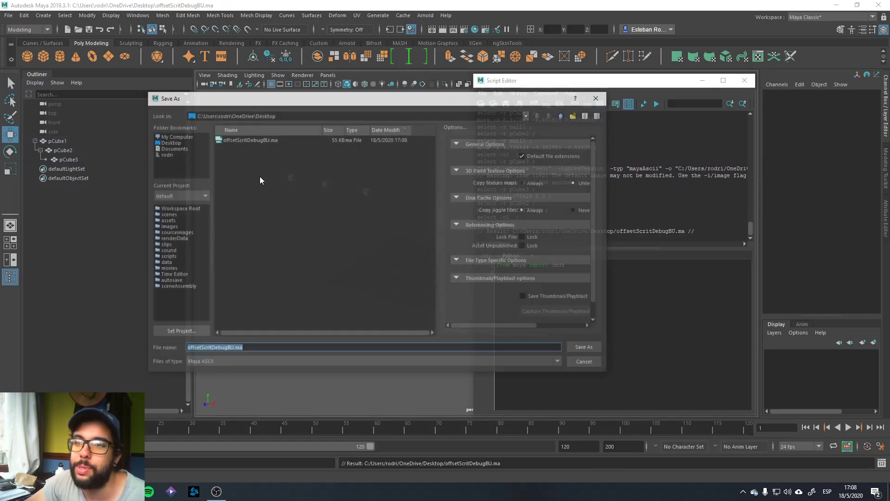
pyautogui.click(256, 147)
pyautogui.doubleClick(257, 148)
pyautogui.click(368, 258)
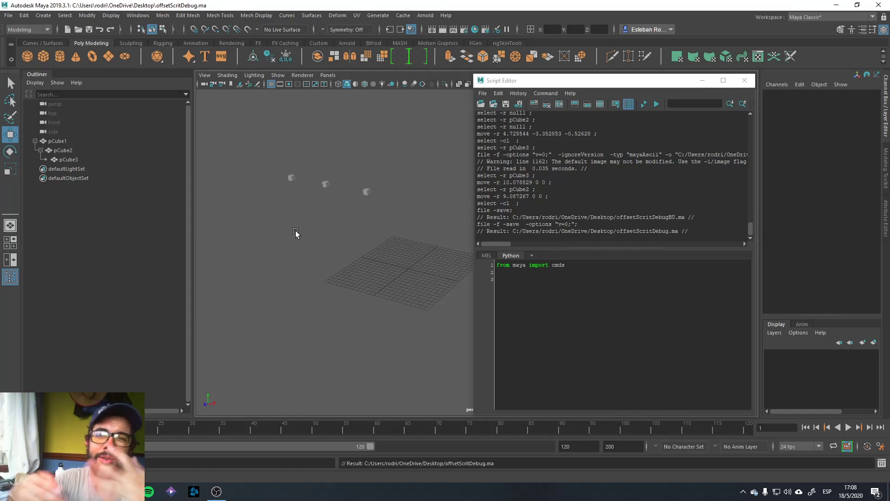
pyautogui.click(556, 292)
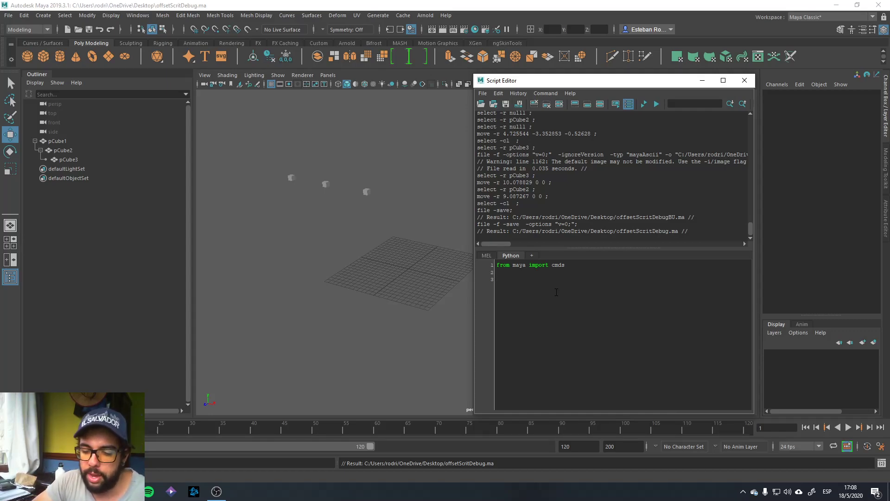
# Step: Write selection = cmds.ls(sl = True), select pCube1–3, and run the code
pyautogui.write('sele ti')
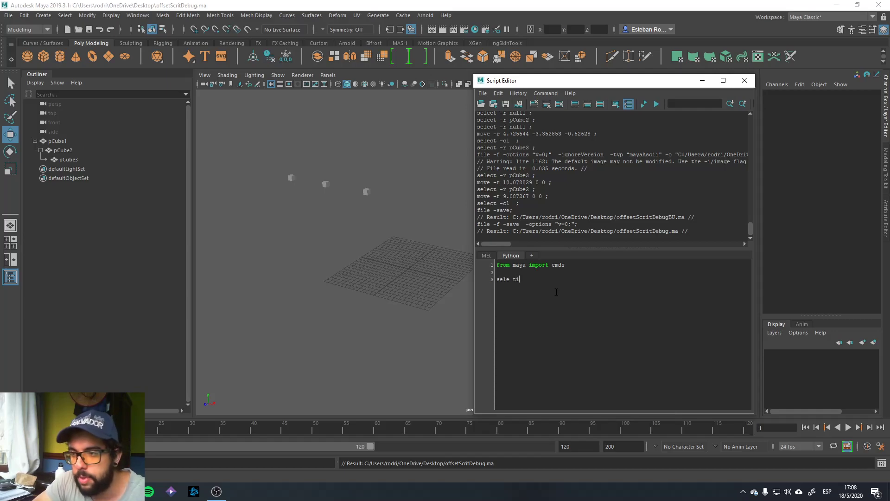
pyautogui.press('BackSpace')
pyautogui.press('BackSpace')
pyautogui.press('BackSpace')
pyautogui.write('ction')
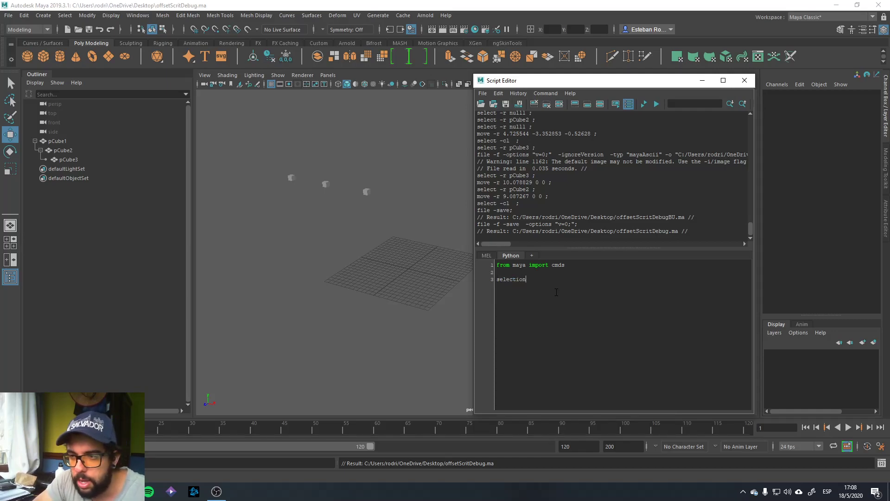
pyautogui.write(' = ')
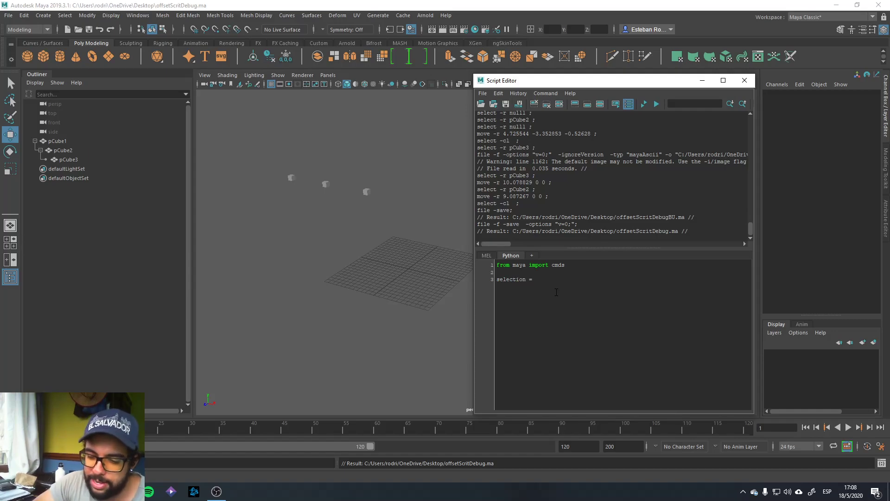
pyautogui.write('cmds.ls()')
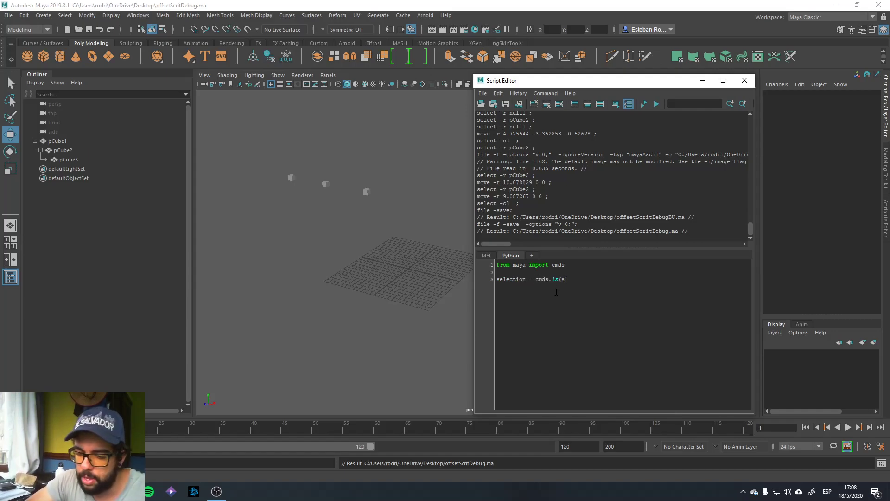
pyautogui.write(' True')
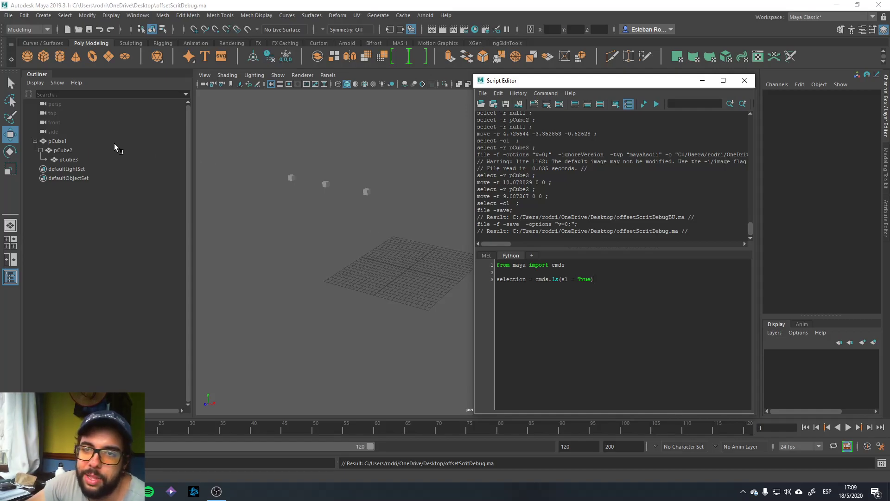
pyautogui.moveTo(115, 144); pyautogui.dragTo(102, 157)
pyautogui.click(598, 279)
pyautogui.hotkey('ctrl', 'Return')
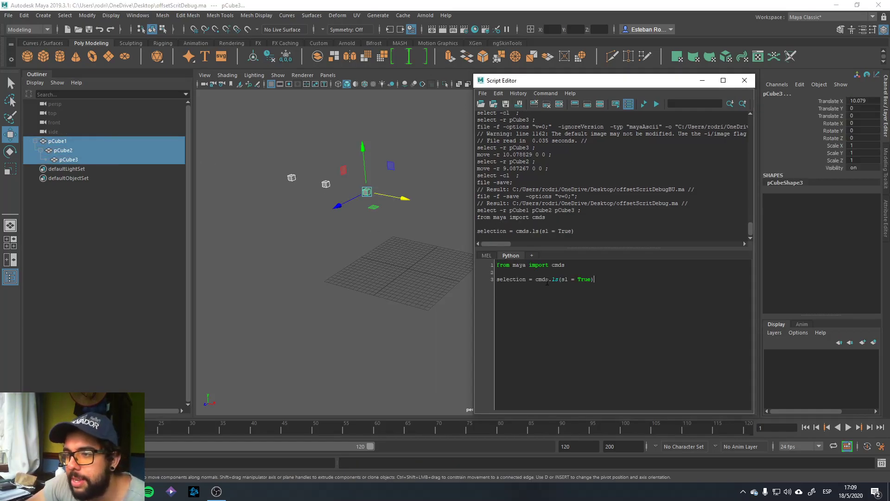
# Step: Execute 'selection' alone and review the pCube1, pCube2, pCube3 result
pyautogui.doubleClick(510, 280)
pyautogui.hotkey('ctrl', 'Return')
pyautogui.doubleClick(529, 231)
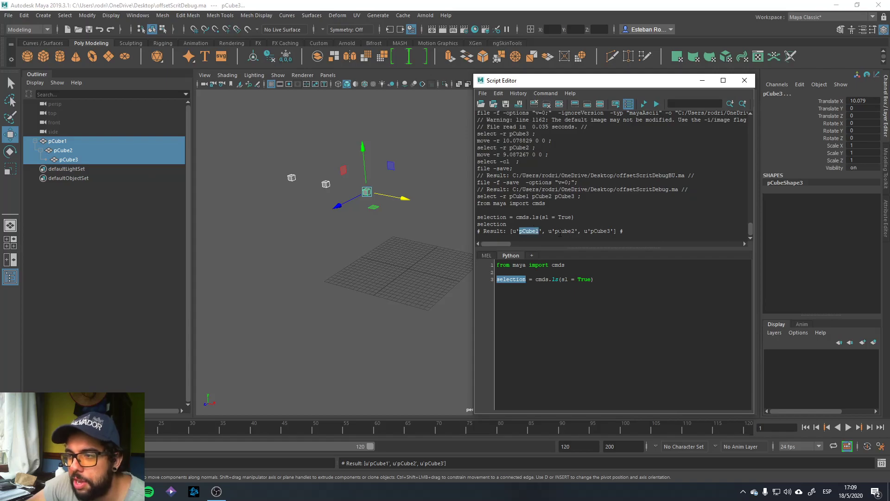
pyautogui.doubleClick(564, 231)
pyautogui.tripleClick(600, 230)
pyautogui.click(615, 279)
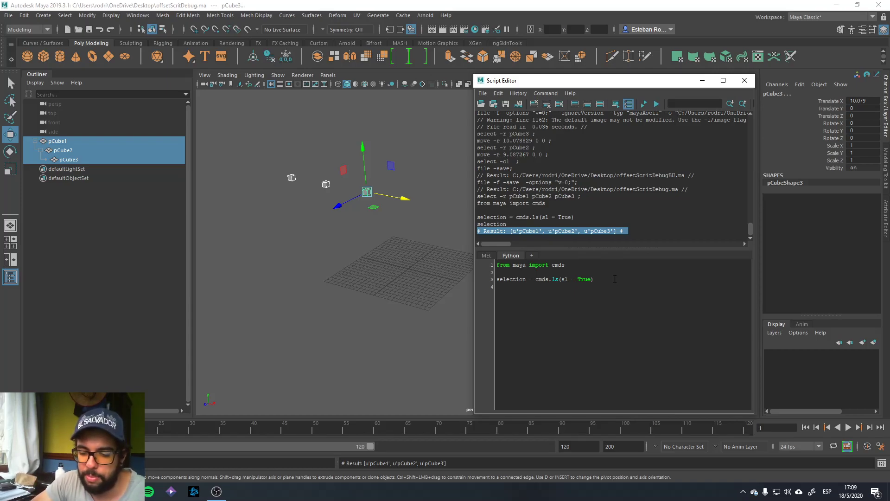
# Step: Add a print selection line and run it with selection[0] (pCube1) and selection[1]
pyautogui.write('print se')
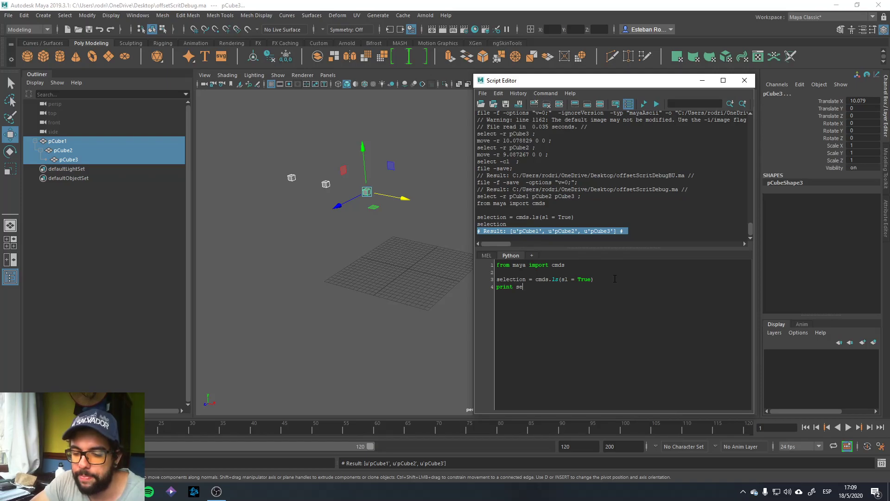
pyautogui.write('lection[0')
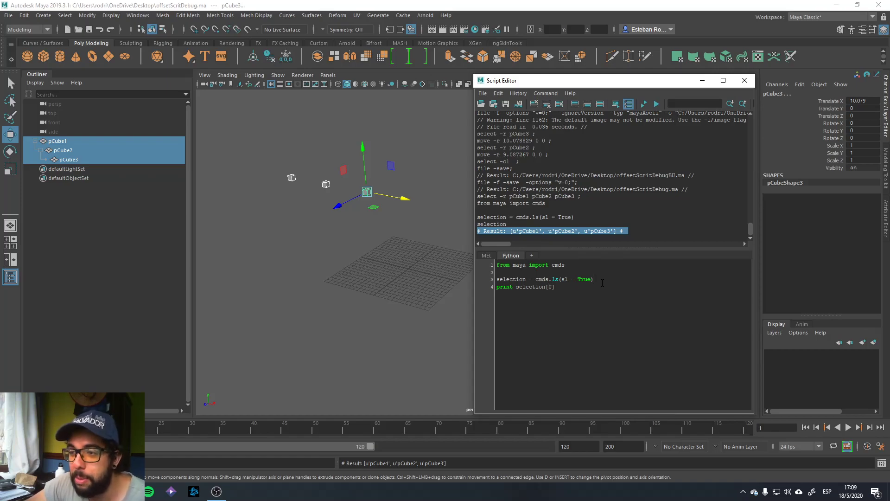
pyautogui.moveTo(603, 283); pyautogui.dragTo(496, 263)
pyautogui.moveTo(570, 290); pyautogui.dragTo(480, 258)
pyautogui.hotkey('ctrl', 'Return')
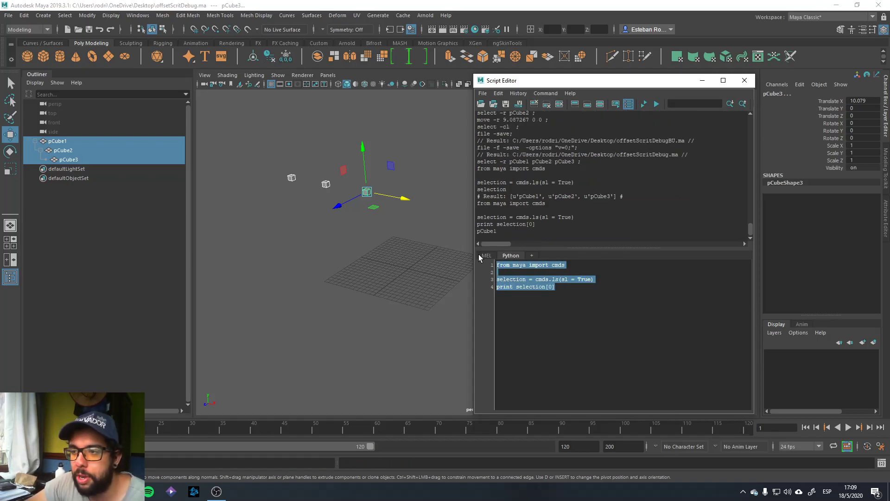
pyautogui.doubleClick(488, 231)
pyautogui.click(553, 286)
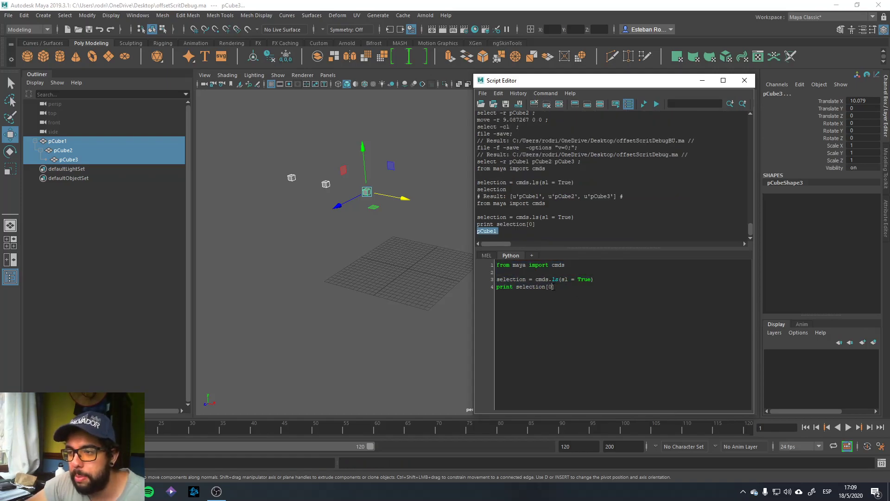
pyautogui.press('BackSpace')
pyautogui.write('1')
pyautogui.moveTo(561, 287); pyautogui.dragTo(496, 264)
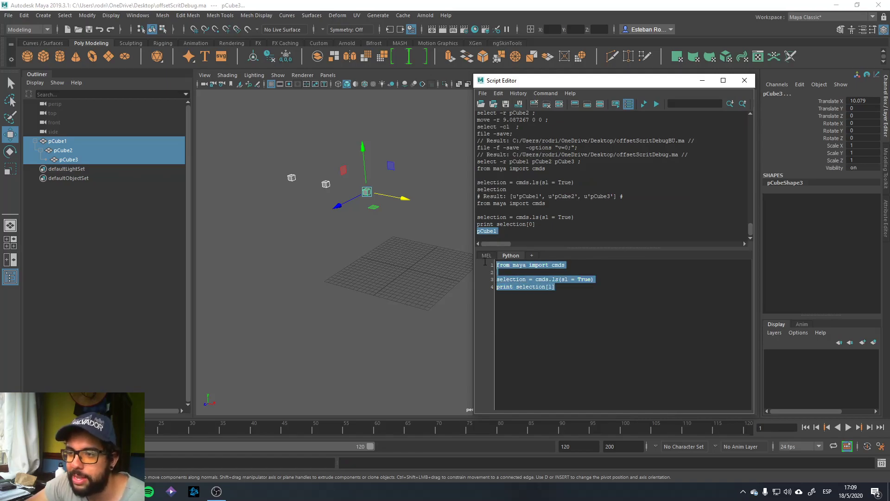
pyautogui.hotkey('ctrl', 'Return')
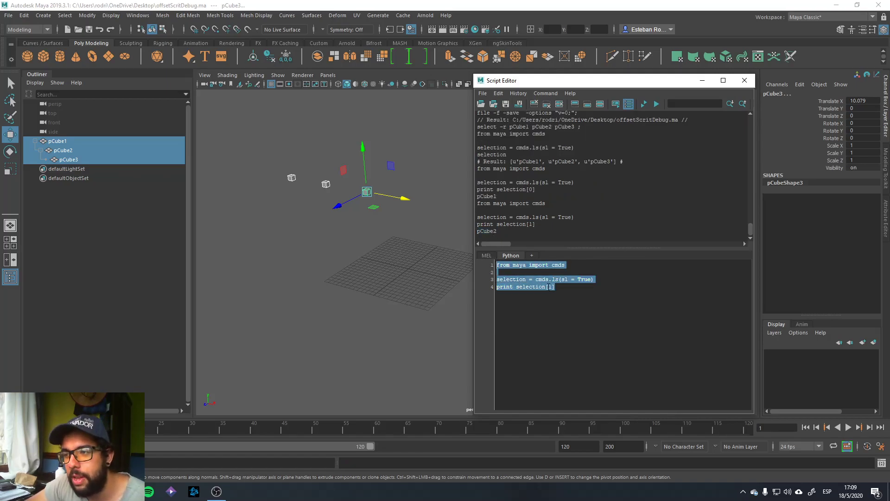
# Step: Print selection[2], getting pCube3, then selection[3], which raises an IndexError
pyautogui.click(560, 295)
pyautogui.write('2')
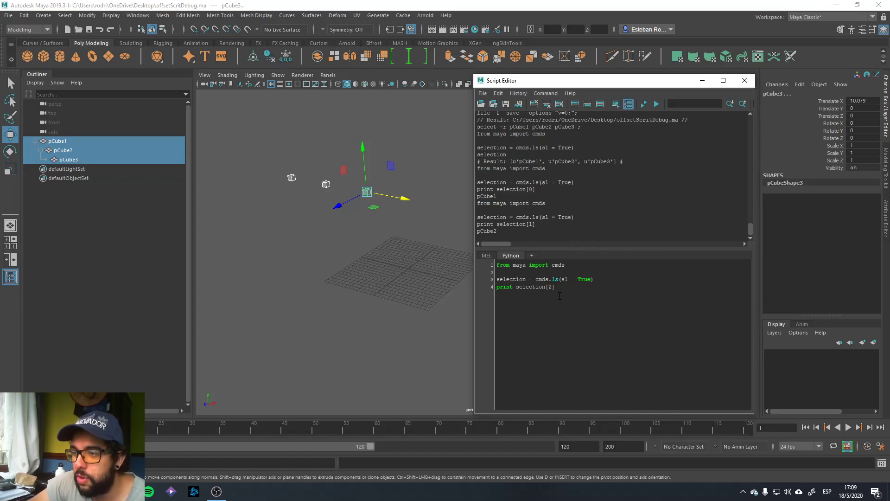
pyautogui.moveTo(560, 296); pyautogui.dragTo(485, 256)
pyautogui.hotkey('ctrl', 'Return')
pyautogui.click(556, 289)
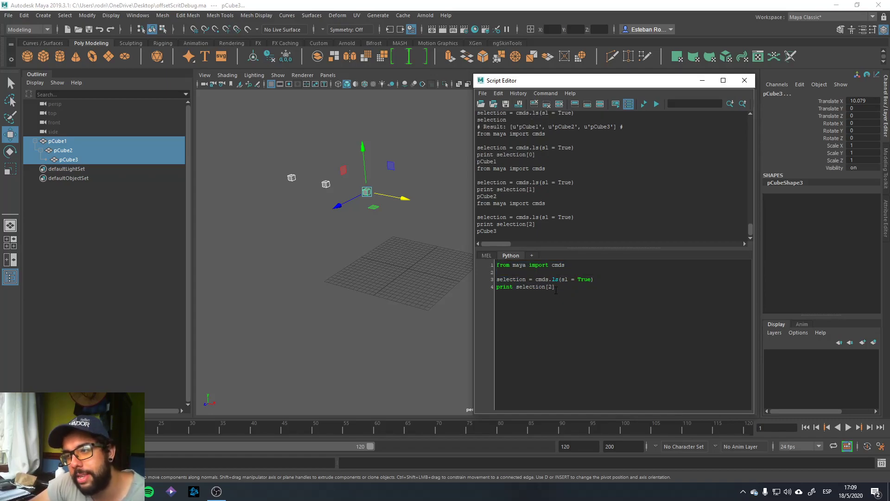
pyautogui.write('3]')
pyautogui.hotkey('ctrl', 'a')
pyautogui.hotkey('ctrl', 'Return')
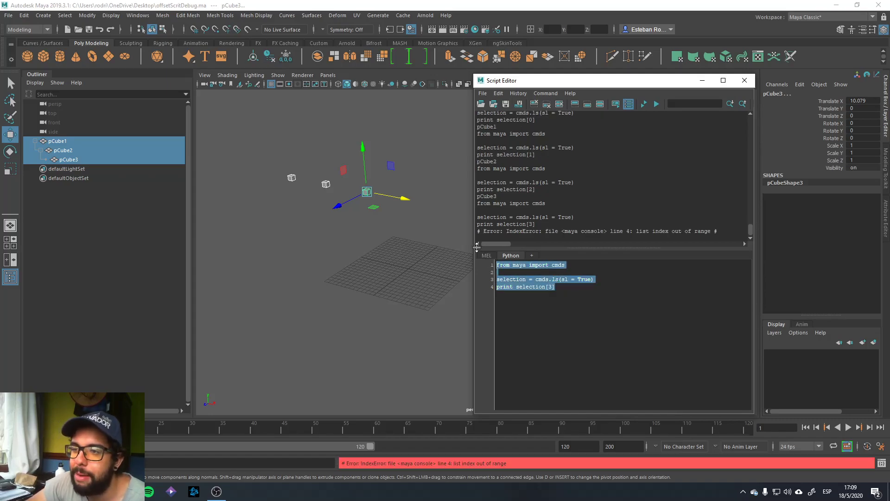
# Step: Switch to negative indexes: selection[-1] prints pCube3 and selection[-2] prints pCube2
pyautogui.click(571, 314)
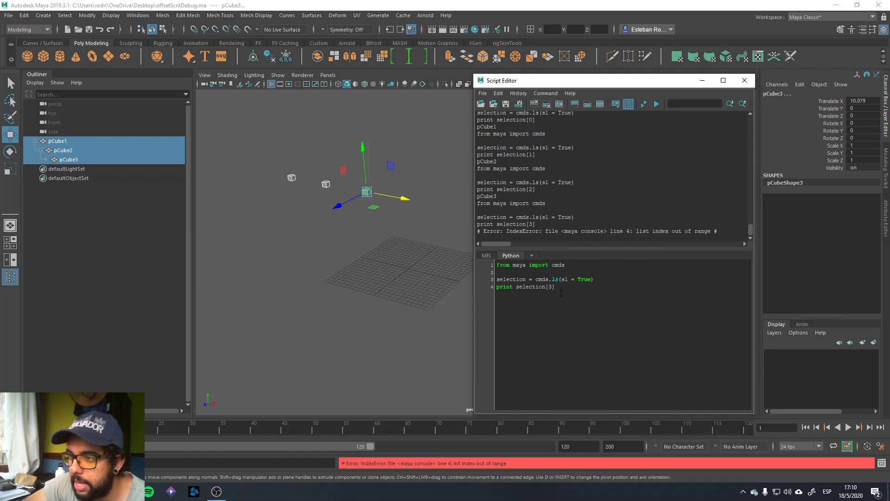
pyautogui.press('Left')
pyautogui.press('BackSpace')
pyautogui.write('-')
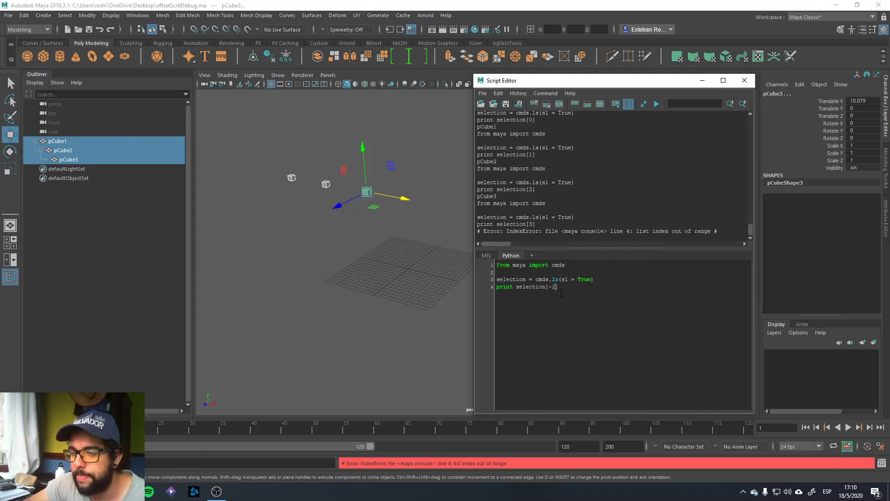
pyautogui.hotkey('ctrl', 'Return')
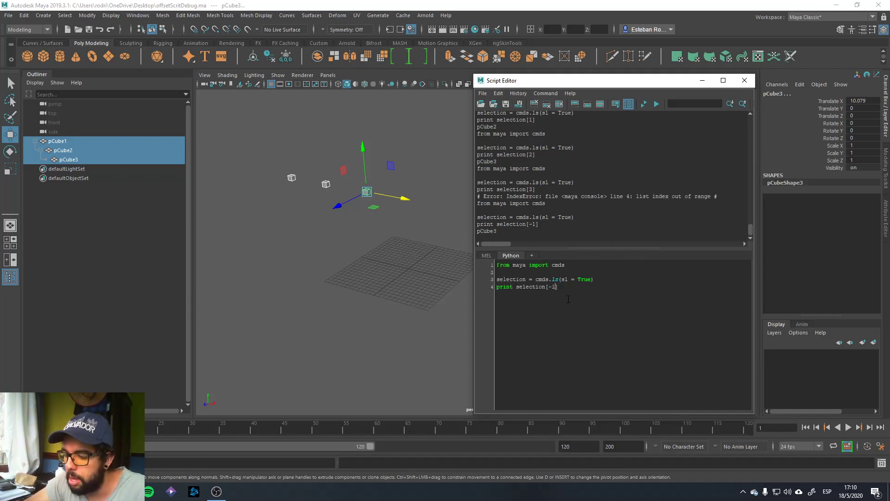
pyautogui.write('2')
pyautogui.press('KP_Enter')
pyautogui.hotkey('ctrl', 'z')
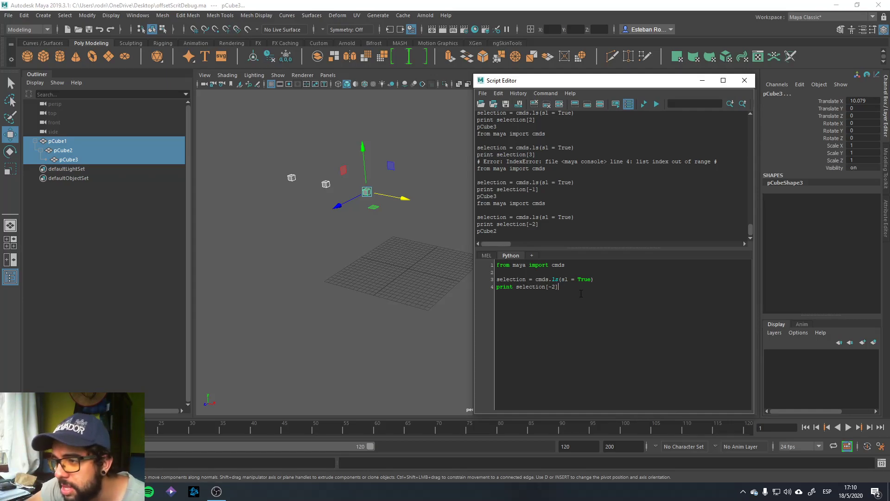
# Step: Delete the print selection line from the script
pyautogui.press('BackSpace')
pyautogui.press('BackSpace')
pyautogui.press('BackSpace')
pyautogui.press('BackSpace')
pyautogui.press('BackSpace')
pyautogui.press('BackSpace')
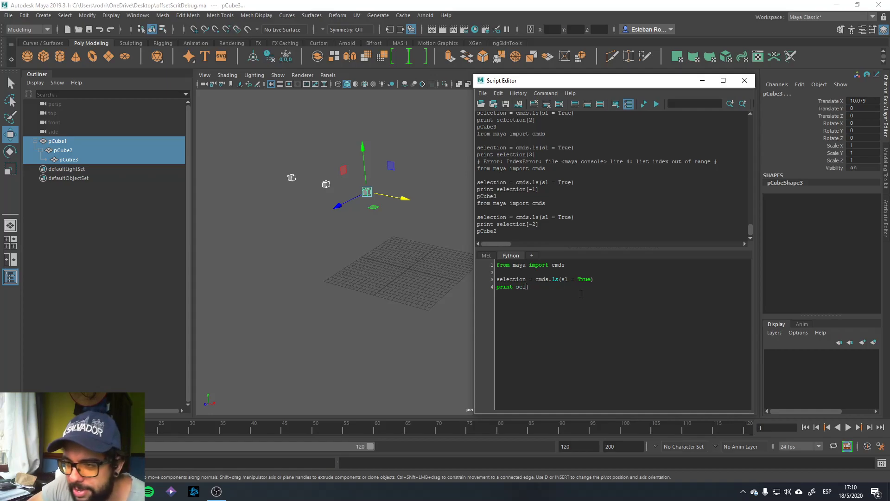
pyautogui.press('BackSpace')
pyautogui.press('BackSpace')
pyautogui.press('BackSpace')
pyautogui.press('Delete')
pyautogui.press('BackSpace')
pyautogui.press('BackSpace')
pyautogui.press('BackSpace')
pyautogui.press('BackSpace')
pyautogui.press('BackSpace')
pyautogui.press('BackSpace')
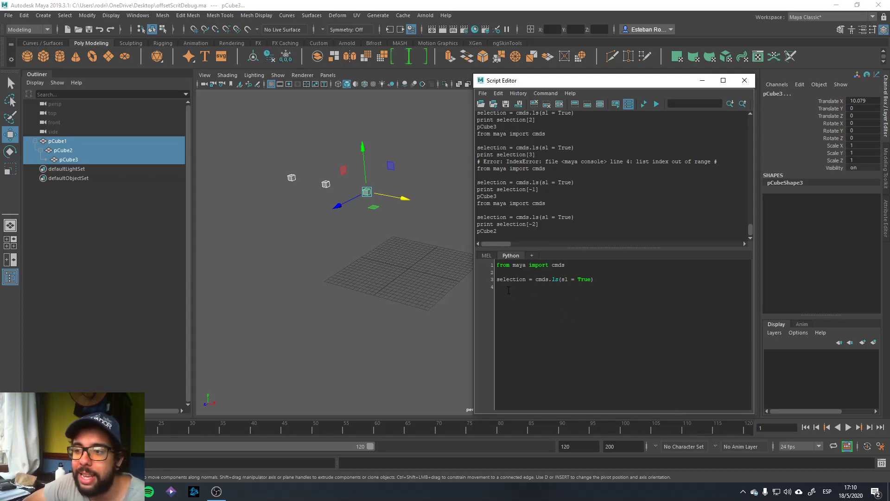
# Step: Start a new line 5 and select only pCube3 in the Outliner
pyautogui.press('Return')
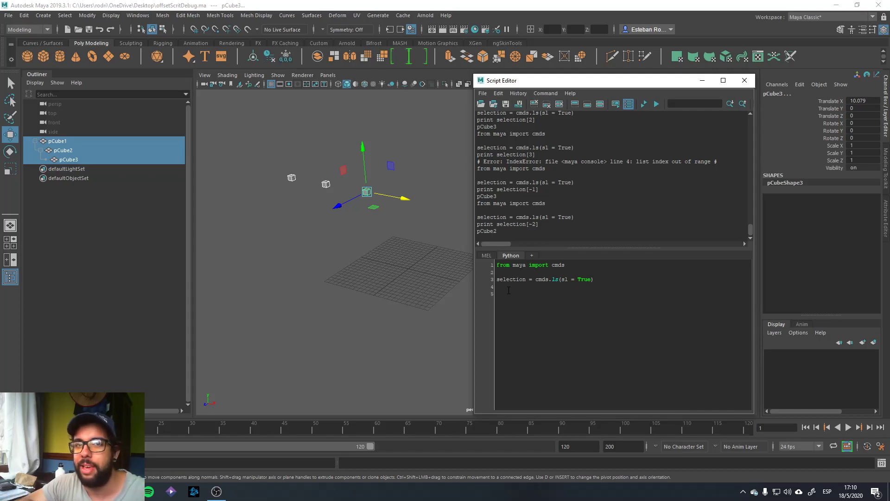
pyautogui.click(422, 291)
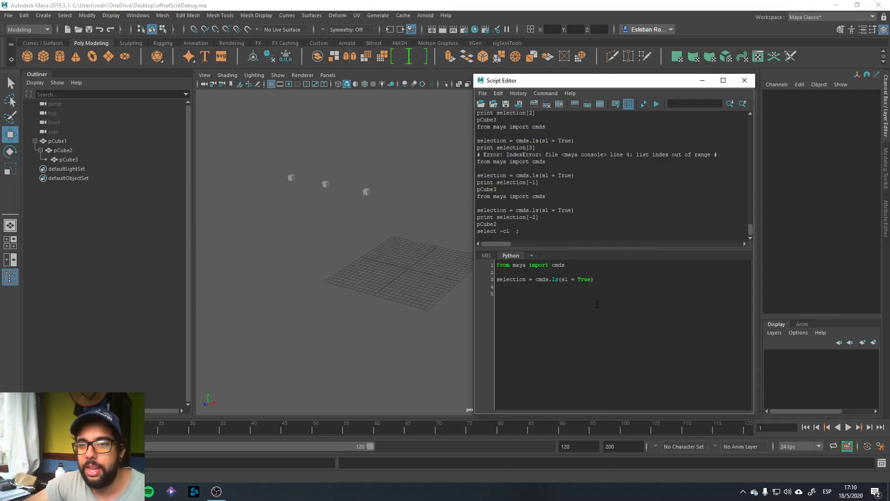
pyautogui.click(69, 159)
# Step: Write cmds.select(cl = True) on line 5 and pull up help for select
pyautogui.click(546, 354)
pyautogui.write('cmds.')
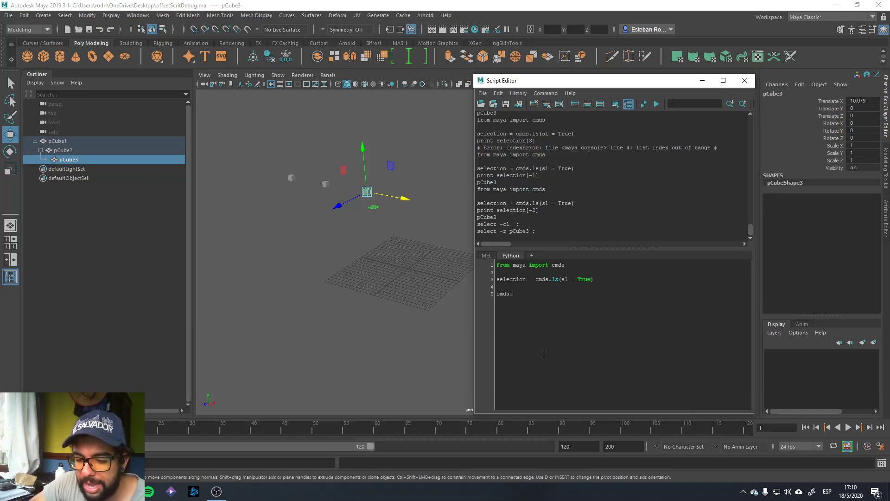
pyautogui.write('seel')
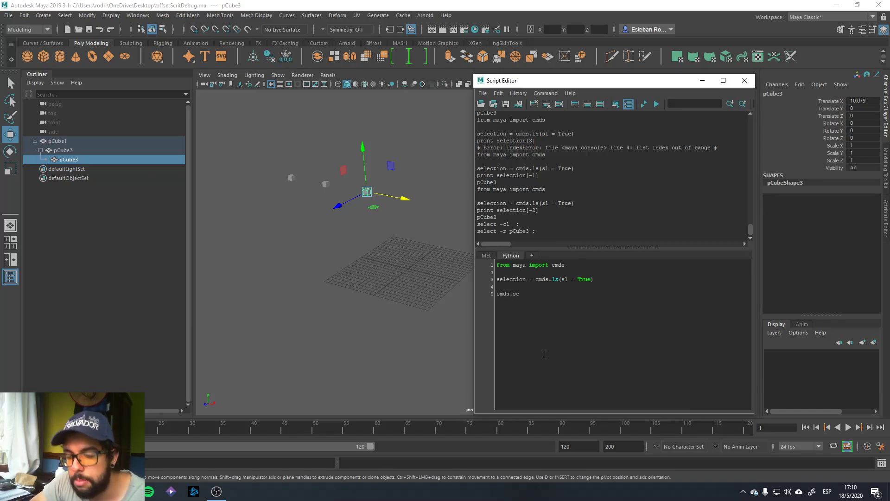
pyautogui.press('BackSpace')
pyautogui.press('BackSpace')
pyautogui.press('BackSpace')
pyautogui.press('BackSpace')
pyautogui.press('BackSpace')
pyautogui.press('BackSpace')
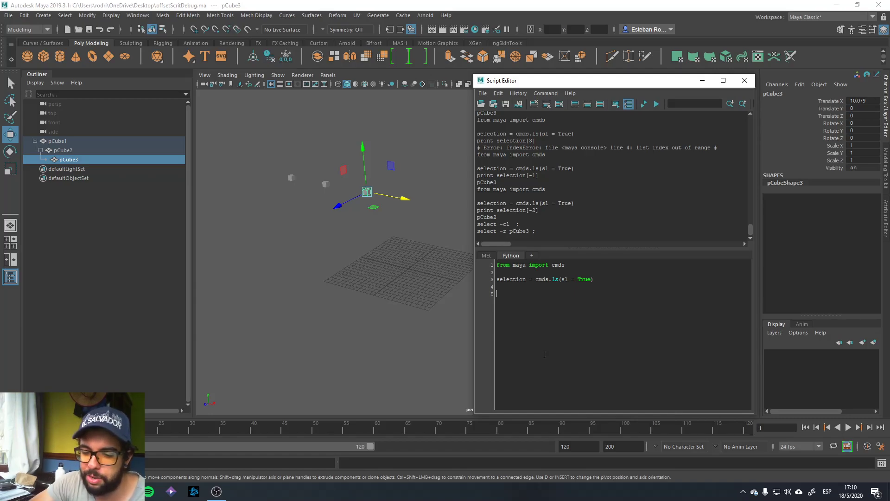
pyautogui.write('cmds.')
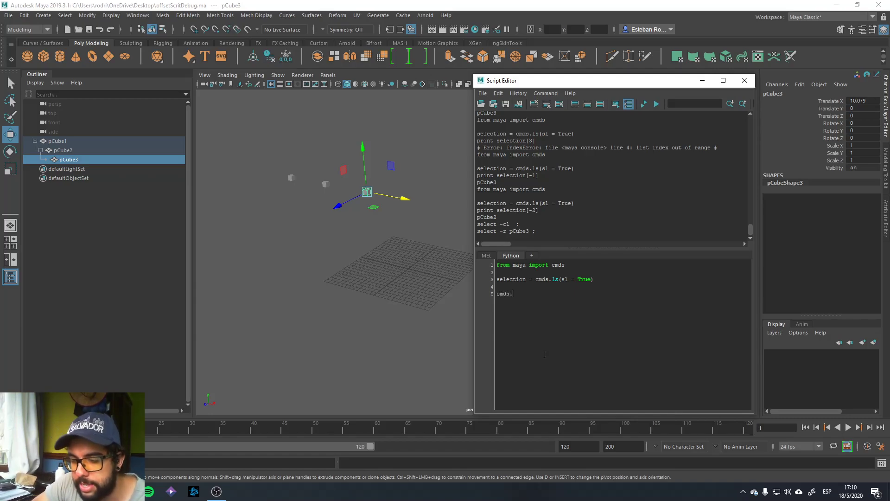
pyautogui.write('select()')
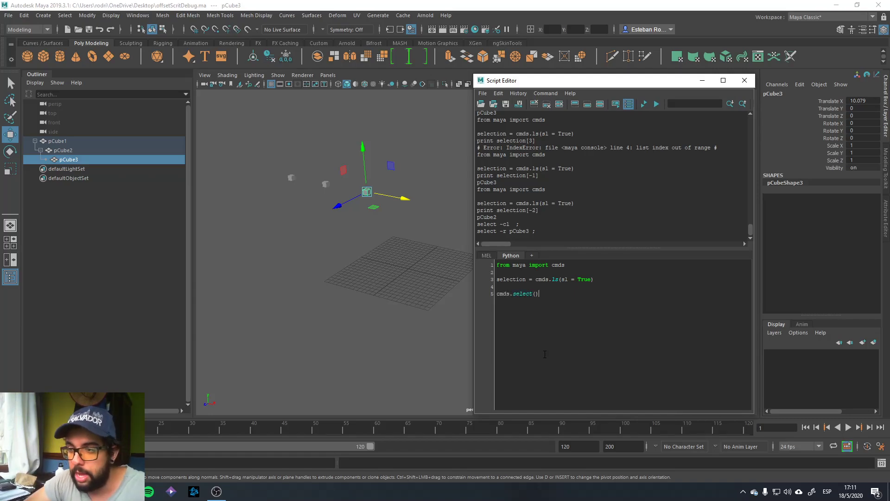
pyautogui.press('Left')
pyautogui.write('cl = ')
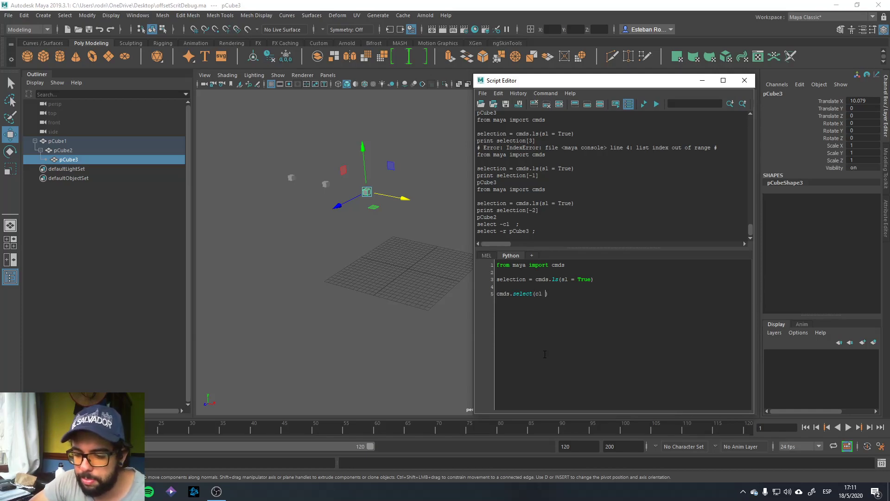
pyautogui.write('True')
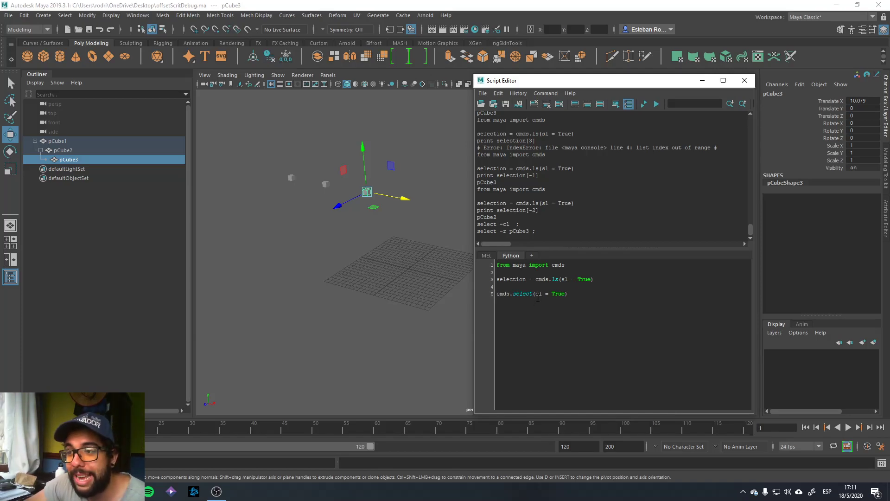
pyautogui.rightClick(524, 293)
# Step: Replace the cmds.select(cl = True) line with cmds.group()
pyautogui.click(516, 348)
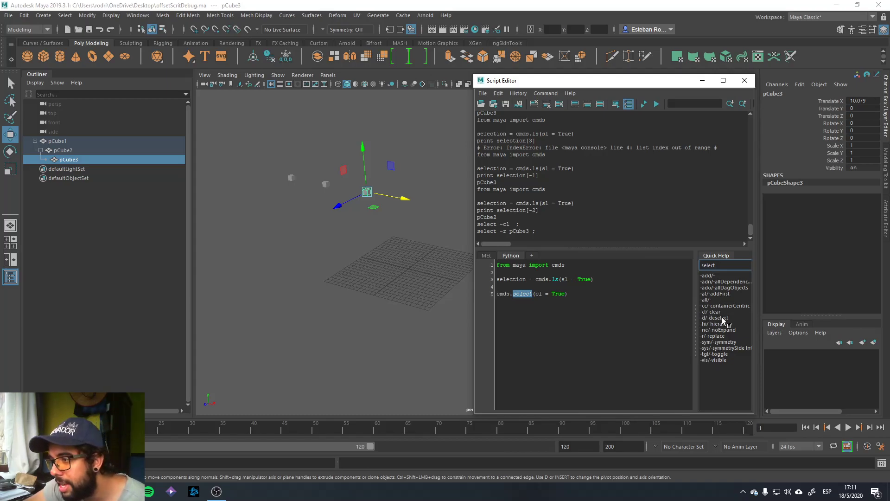
pyautogui.tripleClick(519, 293)
pyautogui.press('BackSpace')
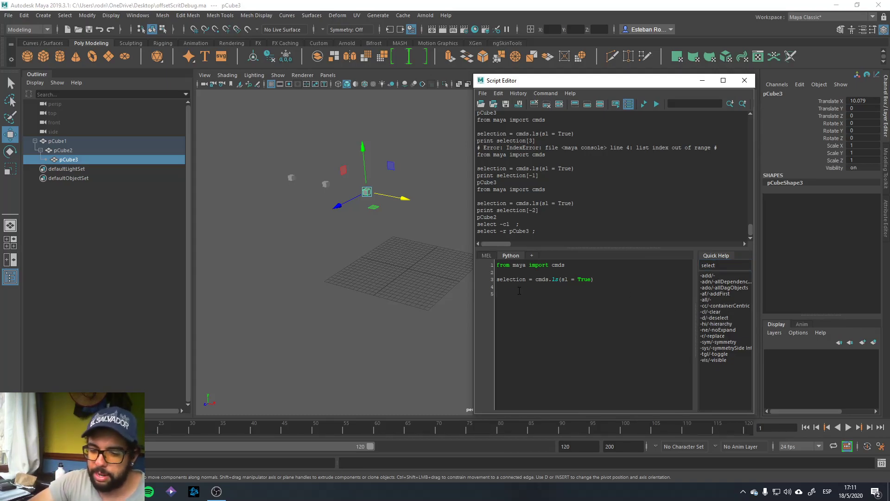
pyautogui.write('cmds')
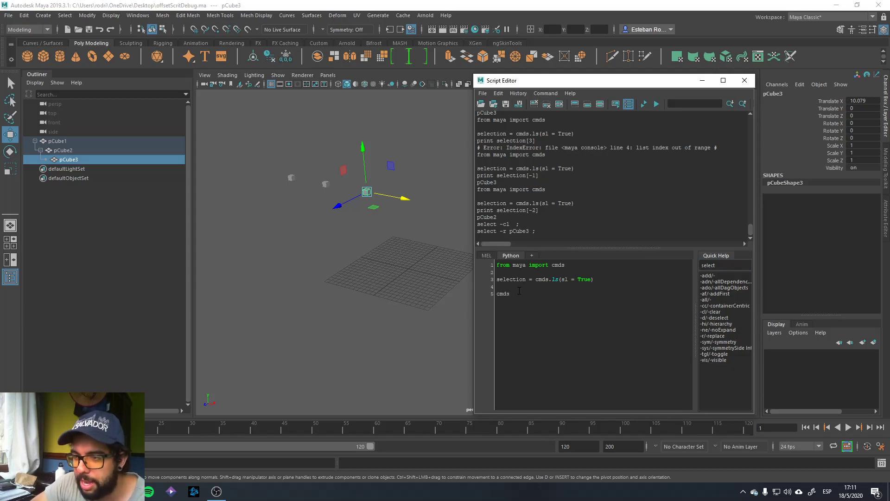
pyautogui.write('.group()')
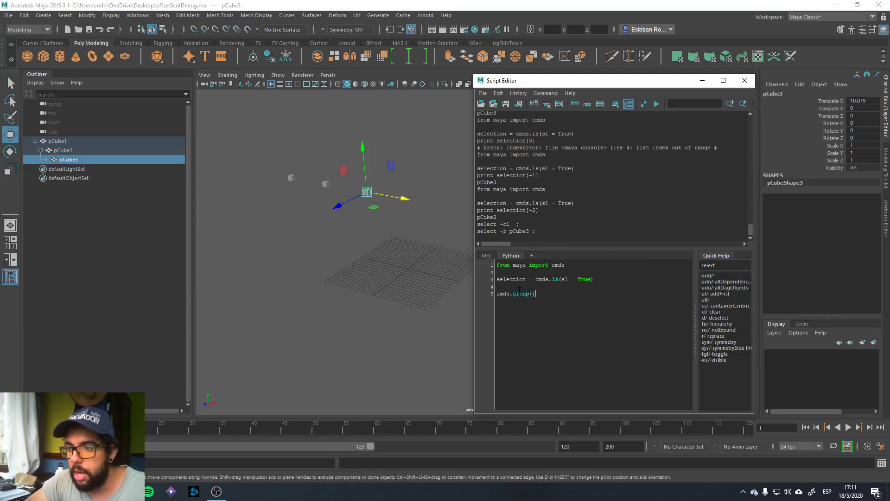
# Step: Create empty groups null1 and null2, with Echo All Commands toggled, to read the logged group command
pyautogui.click(394, 248)
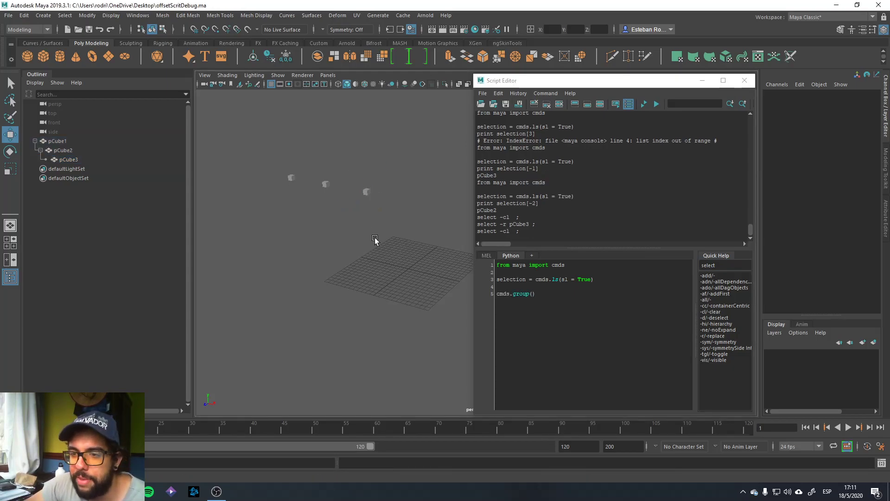
pyautogui.hotkey('ctrl', 'g')
pyautogui.doubleClick(485, 230)
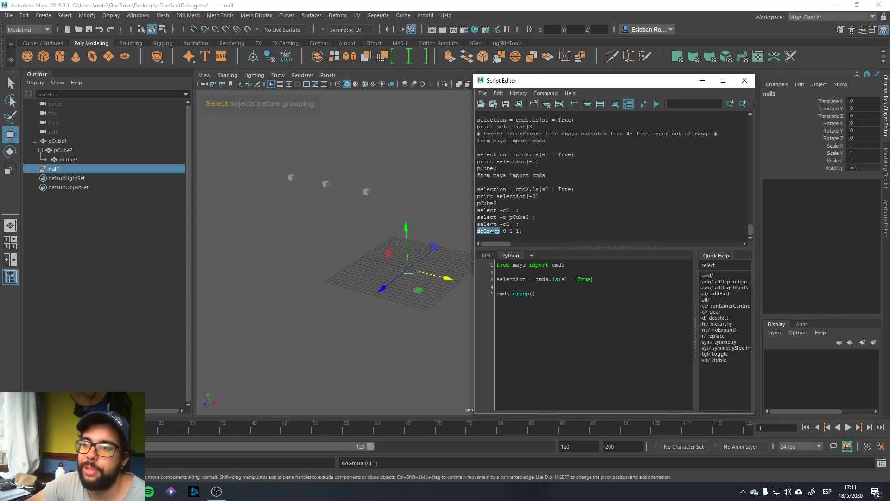
pyautogui.click(493, 230)
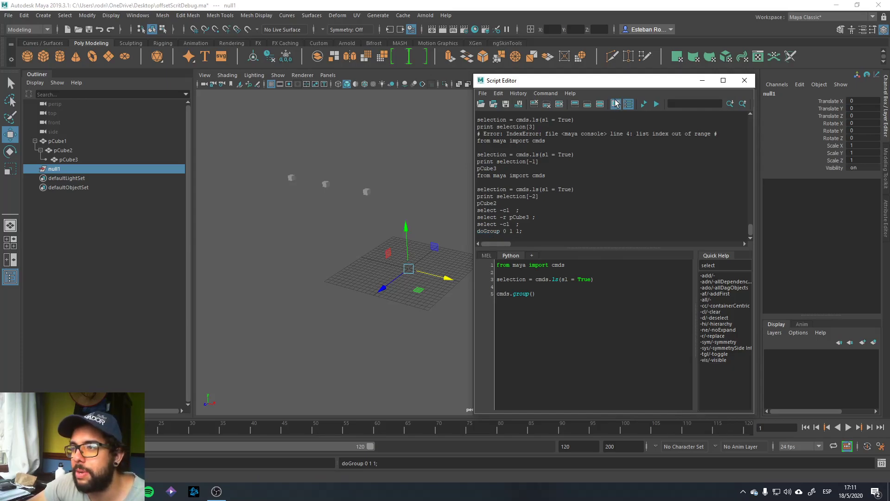
pyautogui.click(616, 103)
pyautogui.click(380, 267)
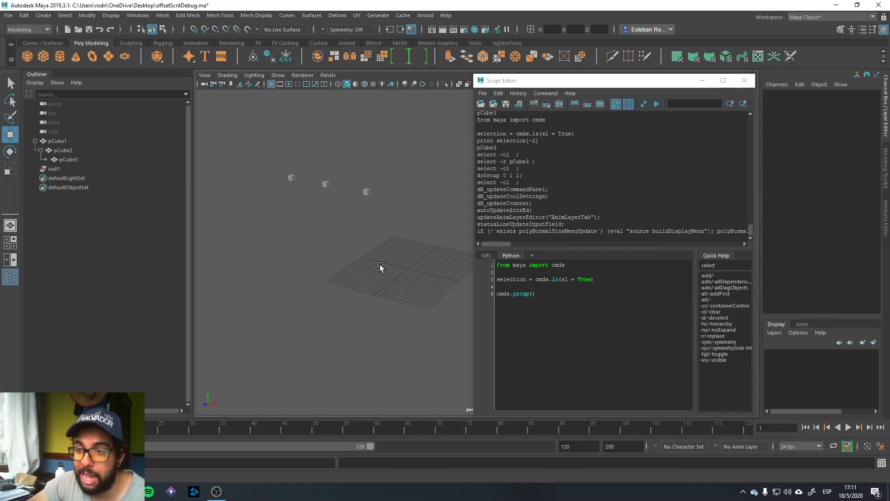
pyautogui.hotkey('ctrl', 'g')
pyautogui.moveTo(580, 233)
pyautogui.mouseDown()
pyautogui.moveTo(478, 147)
pyautogui.moveTo(575, 124)
pyautogui.mouseUp()
pyautogui.click(615, 104)
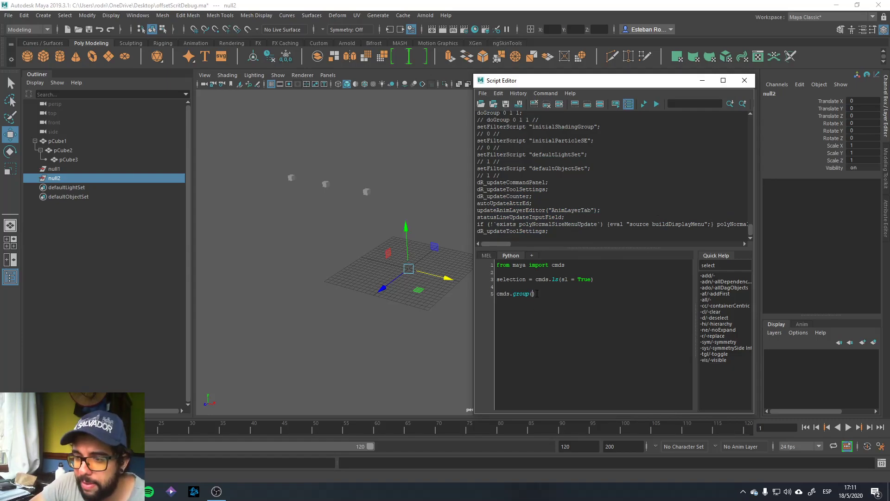
# Step: Complete the line as cmds.group(n = 'offset', empty = True) and bring up group's documentation
pyautogui.write('n =')
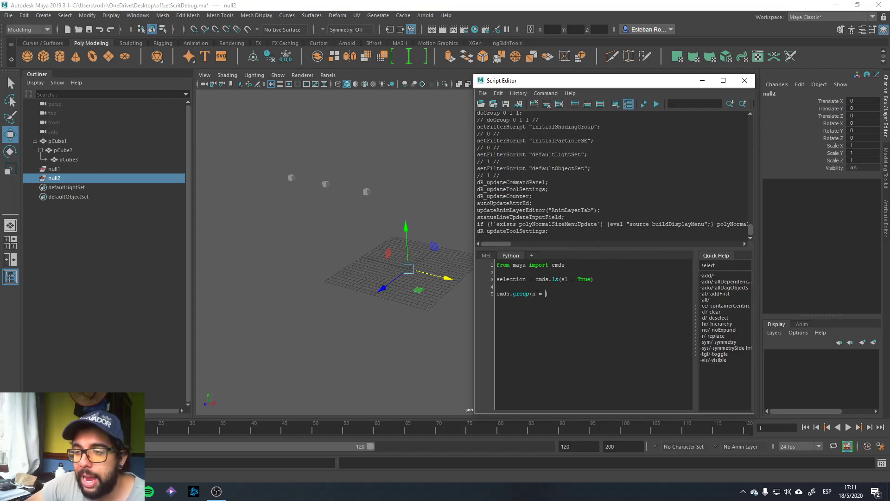
pyautogui.write("''")
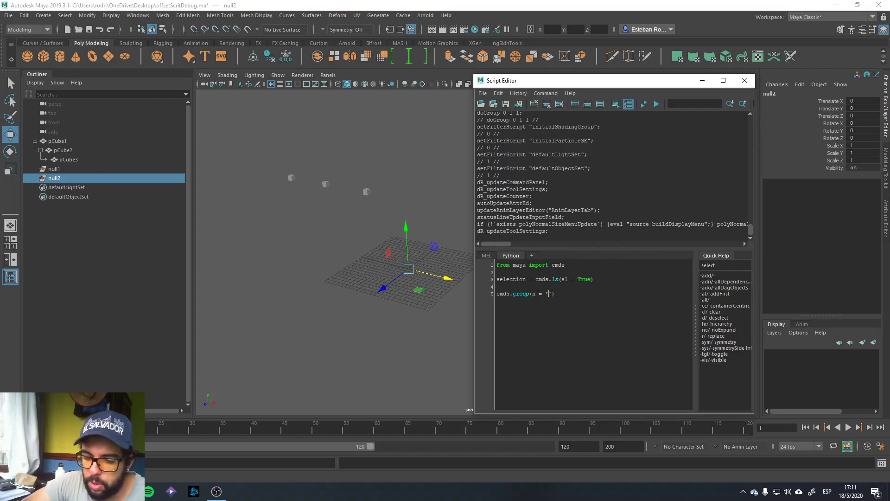
pyautogui.write('offset')
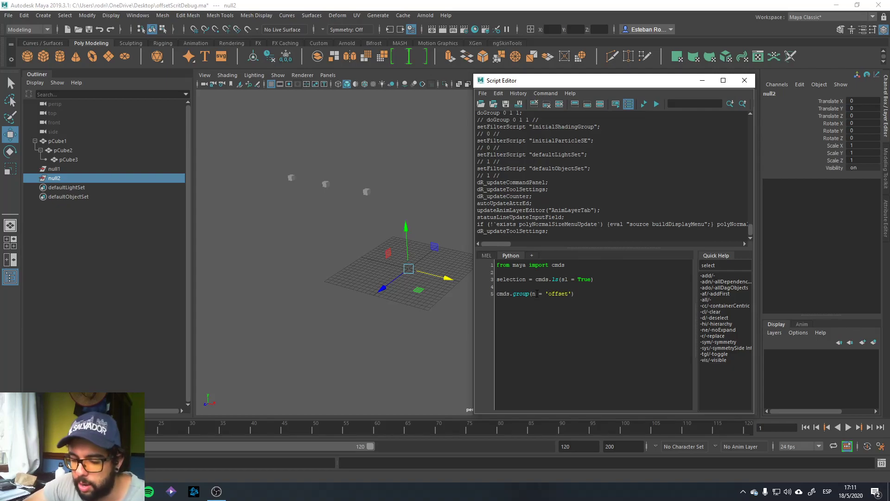
pyautogui.write(', em')
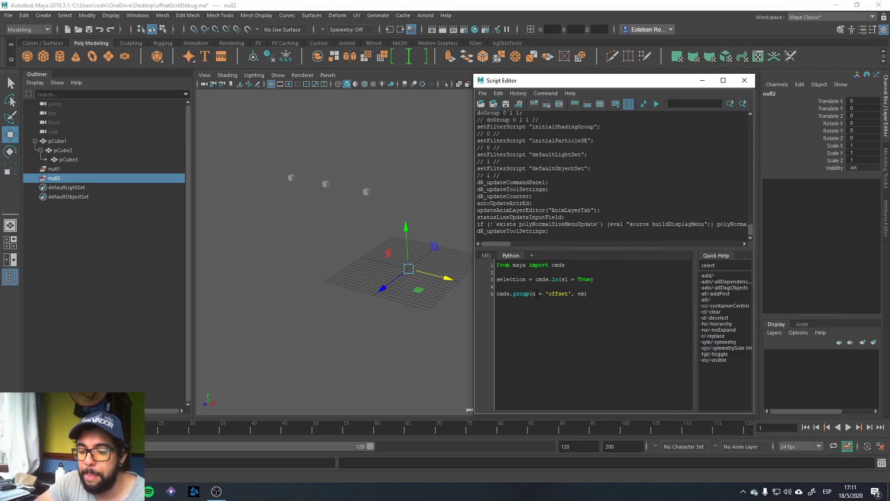
pyautogui.write('pt')
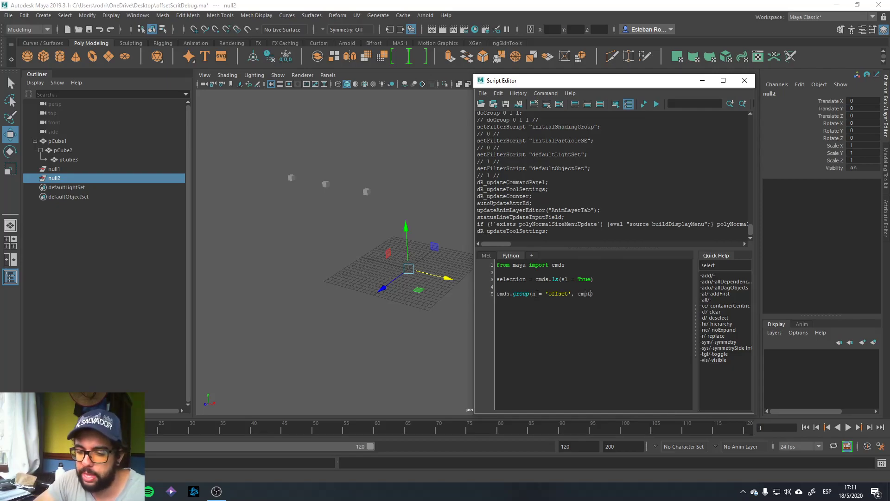
pyautogui.write('y =True')
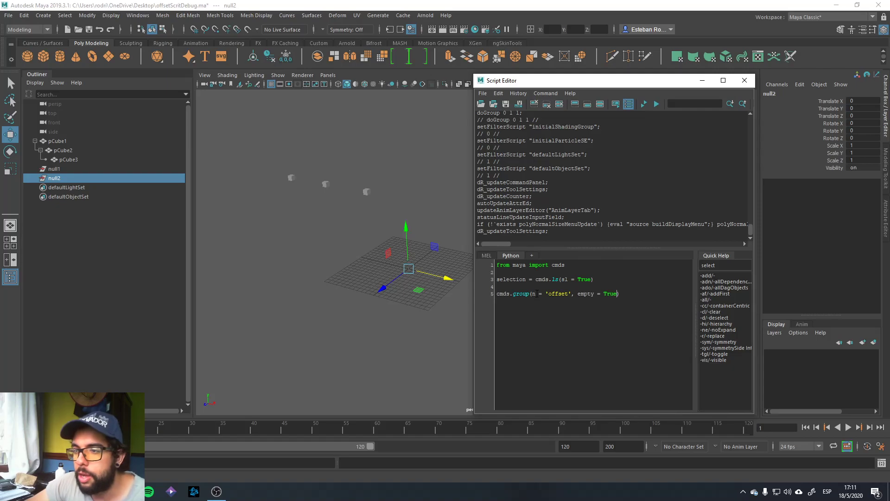
pyautogui.doubleClick(521, 293)
pyautogui.rightClick(480, 334)
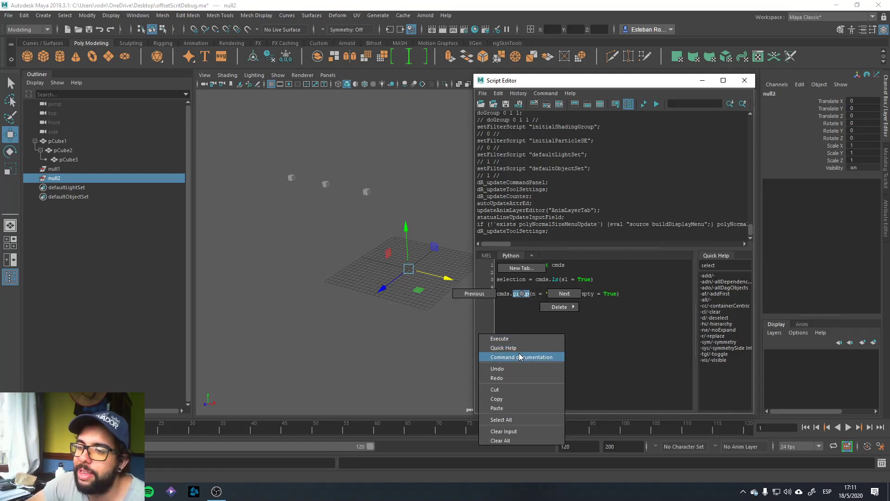
pyautogui.click(521, 354)
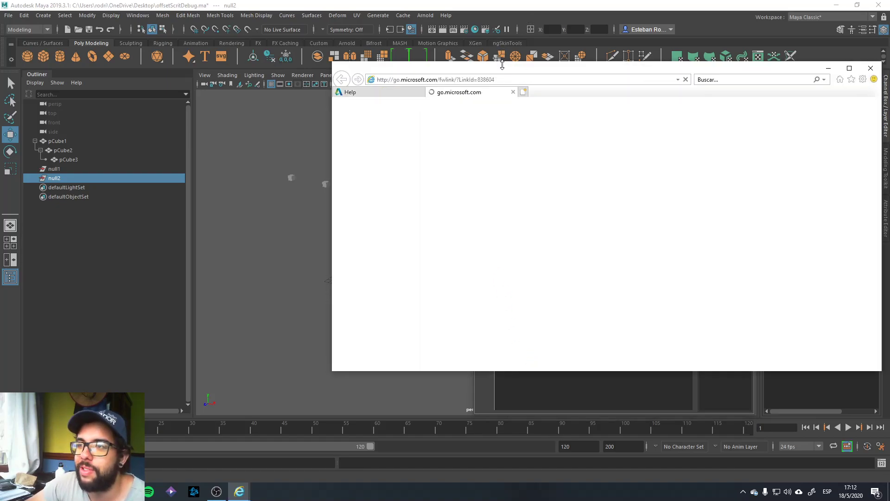
pyautogui.moveTo(463, 61); pyautogui.dragTo(461, 1)
pyautogui.doubleClick(461, 7)
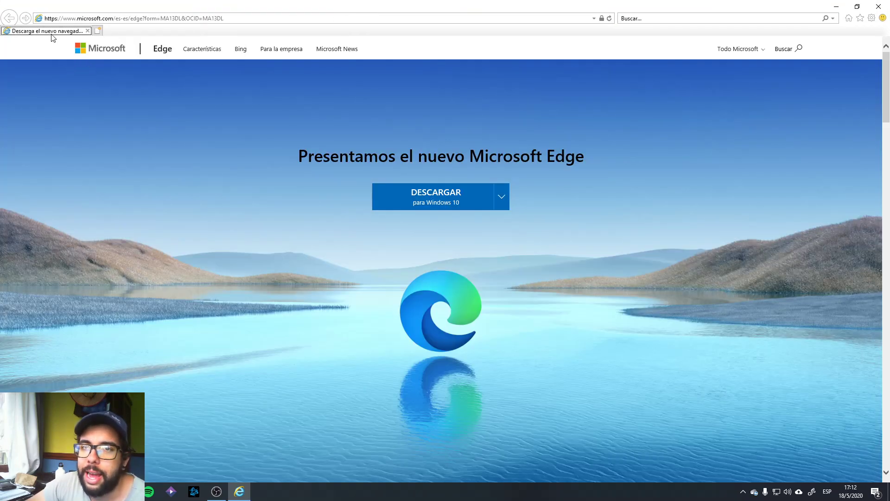
pyautogui.click(88, 30)
pyautogui.moveTo(516, 291); pyautogui.dragTo(529, 355, button='right')
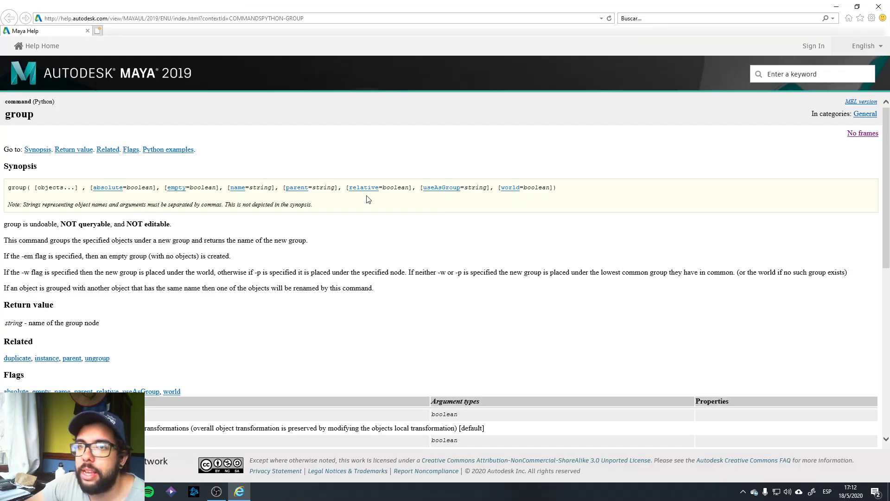
pyautogui.scroll(-5, 366, 197)
pyautogui.scroll(-3, 272, 180)
pyautogui.scroll(3, 271, 180)
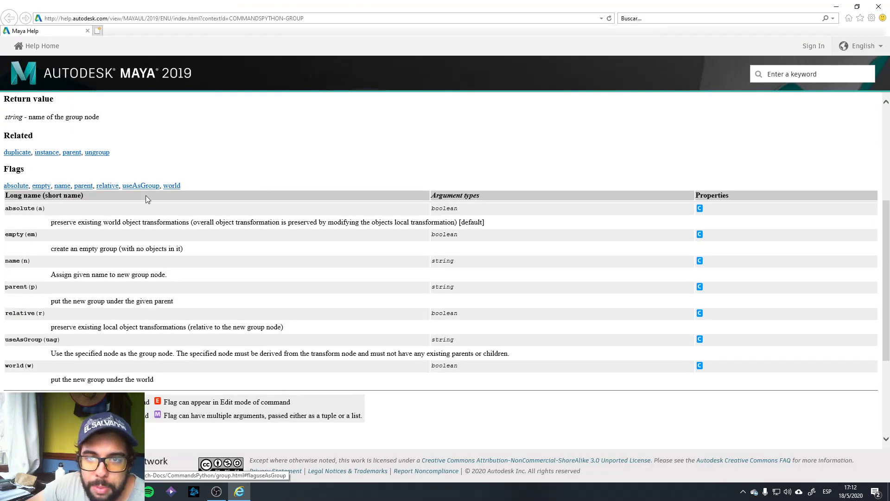
pyautogui.doubleClick(29, 235)
pyautogui.doubleClick(65, 250)
pyautogui.tripleClick(67, 252)
pyautogui.click(83, 253)
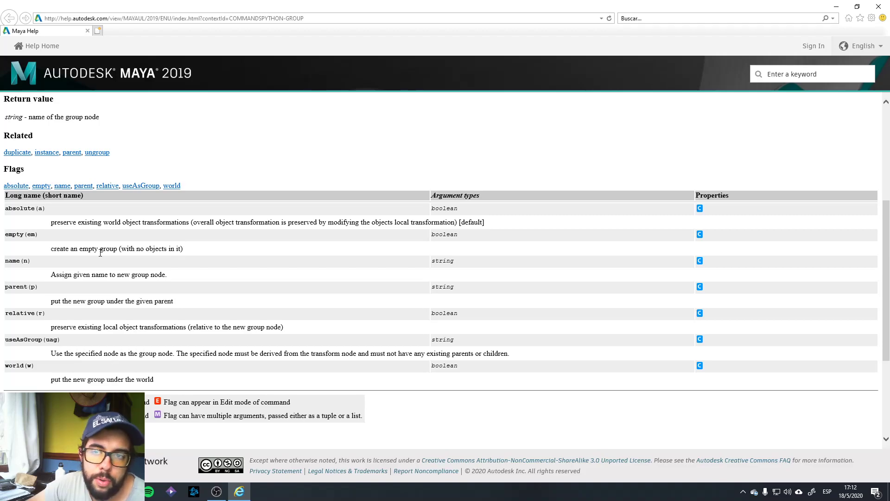
pyautogui.doubleClick(109, 251)
pyautogui.click(103, 253)
pyautogui.hotkey('alt', 'F4')
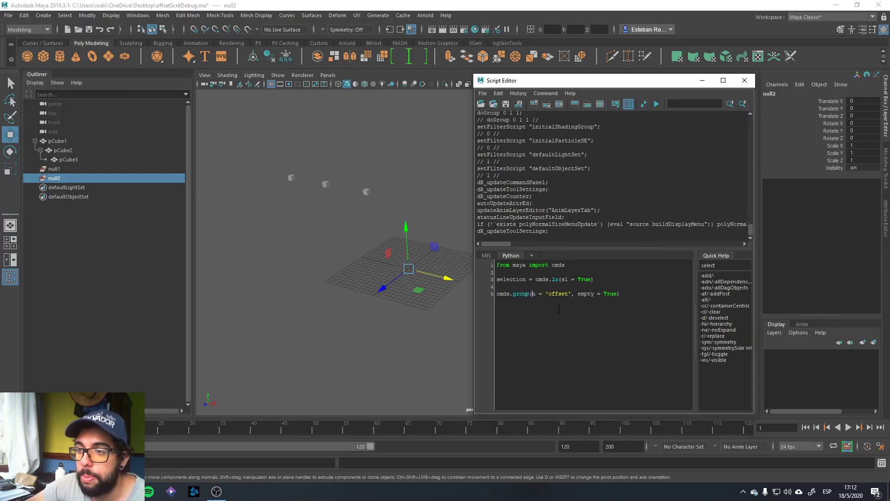
# Step: Edit the call to cmds.group(n = '_offset', empty = True), cancelling an attempted new tab
pyautogui.write("''")
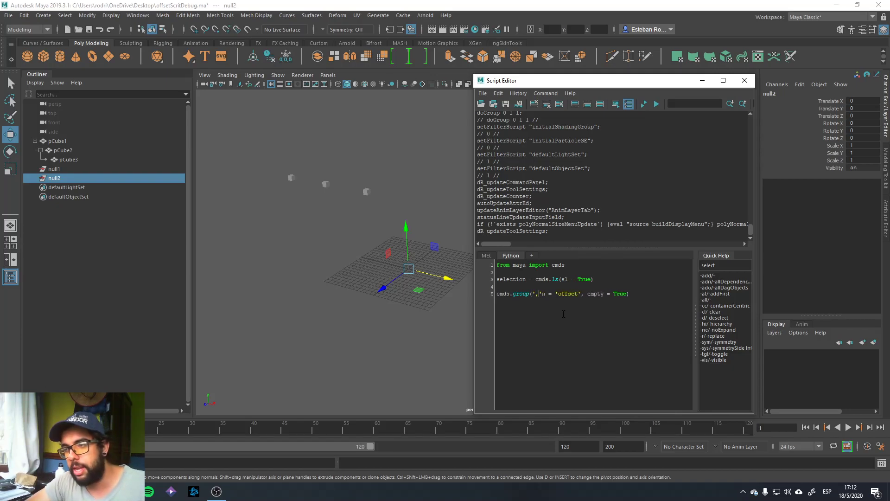
pyautogui.write(',')
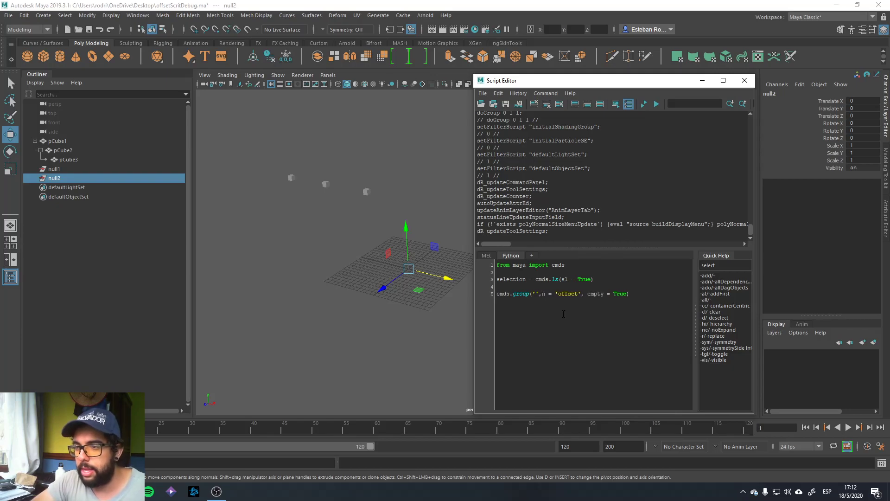
pyautogui.write(' objeto')
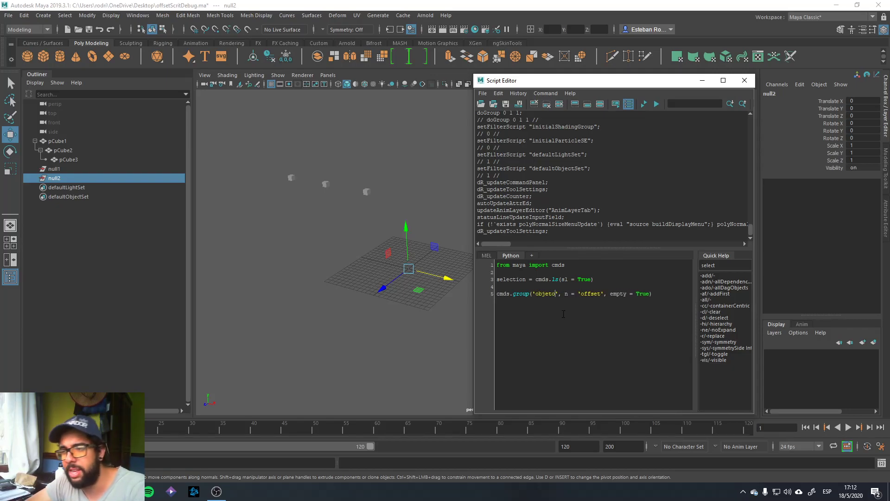
pyautogui.press('BackSpace')
pyautogui.press('BackSpace')
pyautogui.press('BackSpace')
pyautogui.press('BackSpace')
pyautogui.press('BackSpace')
pyautogui.press('BackSpace')
pyautogui.press('BackSpace')
pyautogui.press('Delete')
pyautogui.press('Delete')
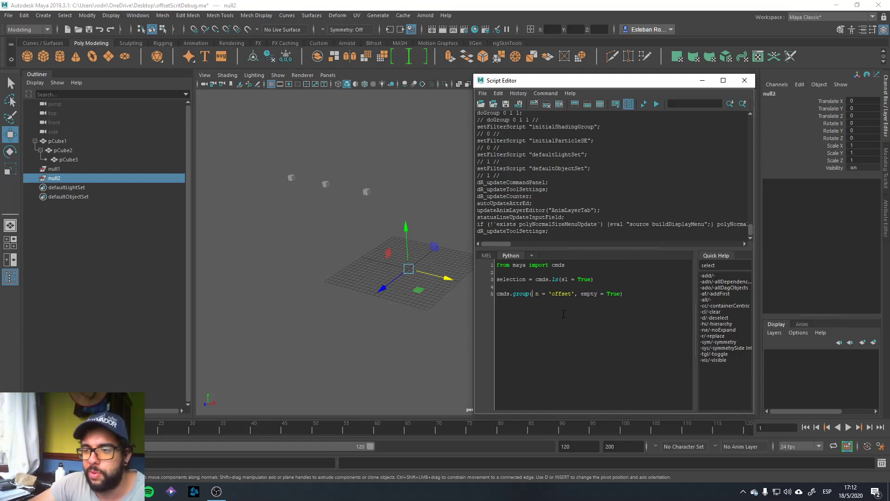
pyautogui.press('Delete')
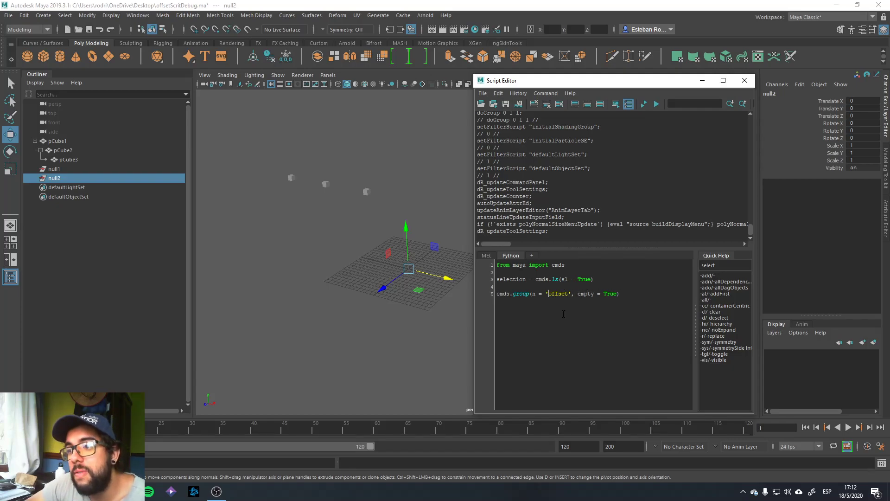
pyautogui.press('Left')
pyautogui.press('Left')
pyautogui.press('Left')
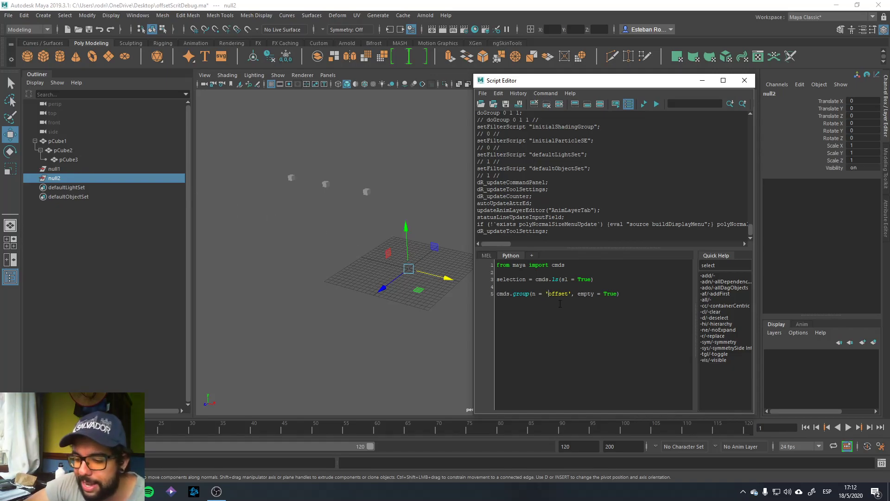
pyautogui.write('_')
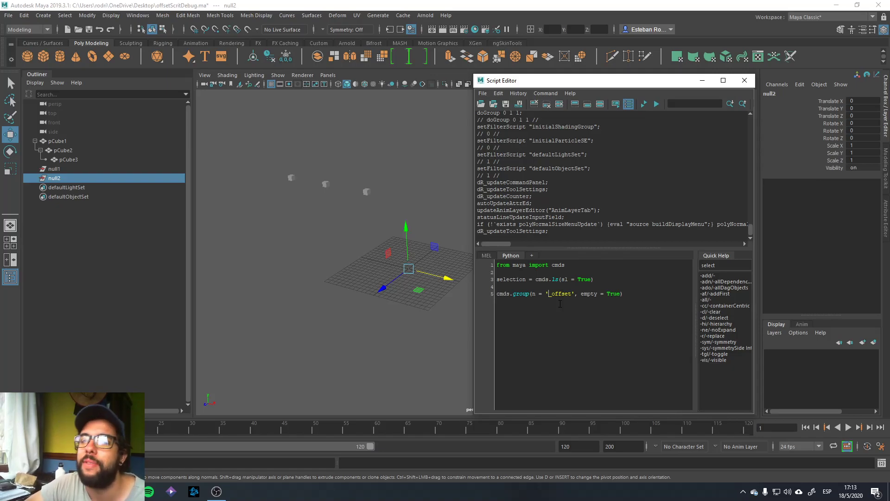
pyautogui.click(533, 256)
pyautogui.click(491, 249)
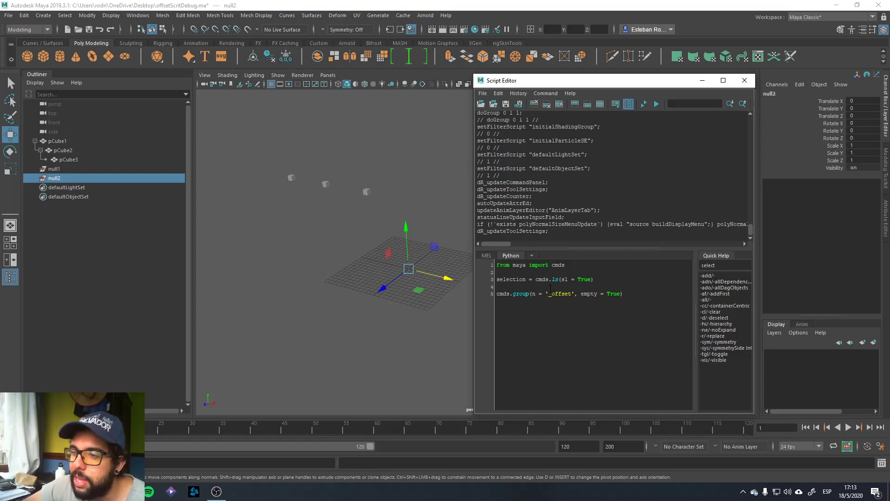
# Step: Add a new Python script tab
pyautogui.click(532, 256)
pyautogui.click(443, 244)
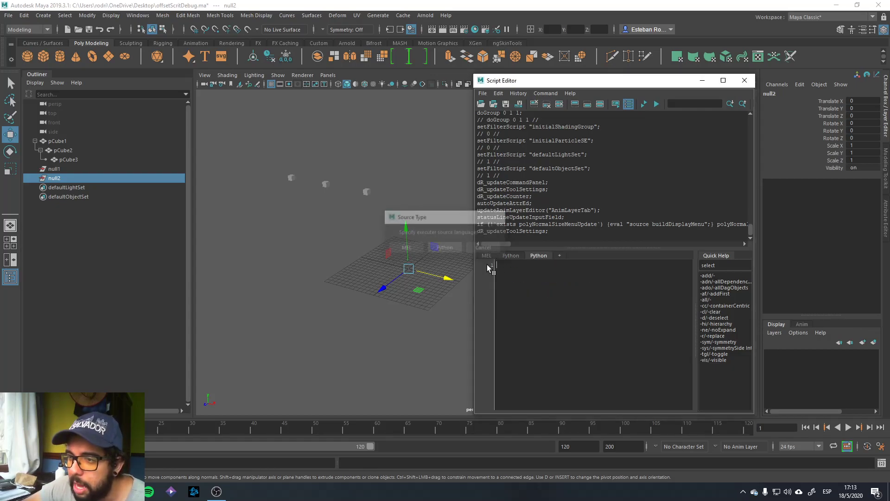
pyautogui.press('Return')
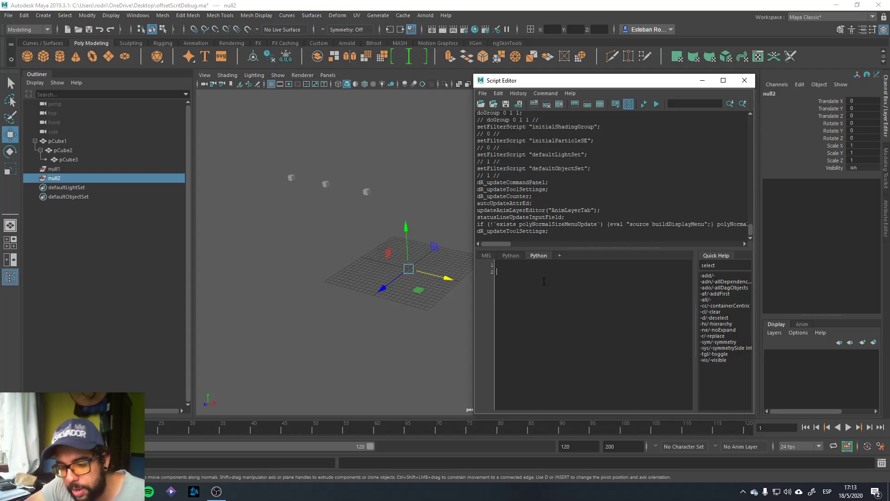
# Step: Write '{}_adios'.format('hola') and run it, returning 'hola_adios'
pyautogui.write('hola')
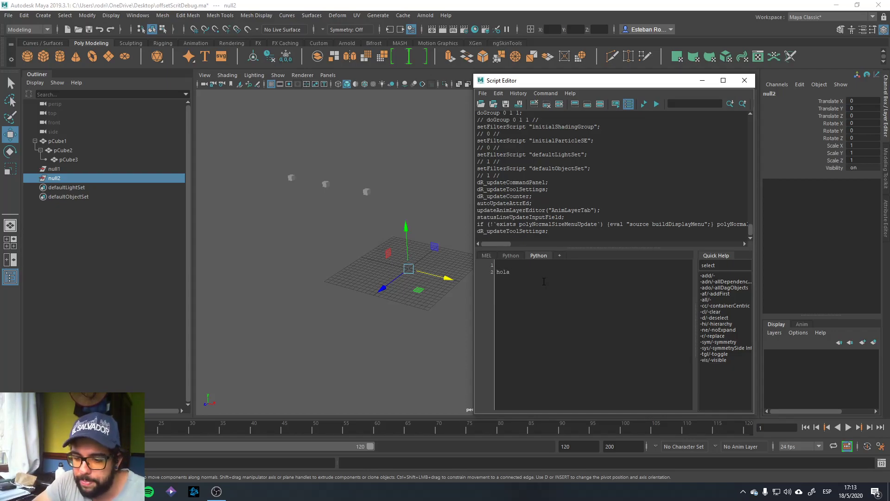
pyautogui.write("'0")
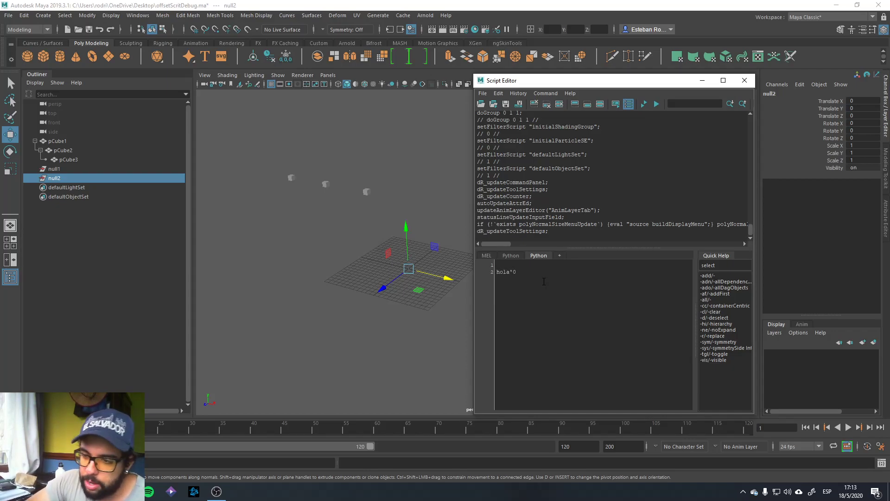
pyautogui.write("'")
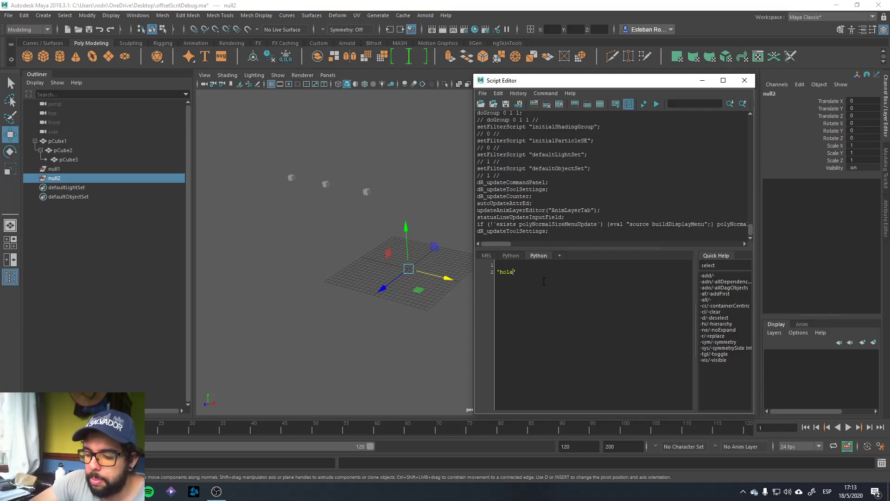
pyautogui.write('_adios')
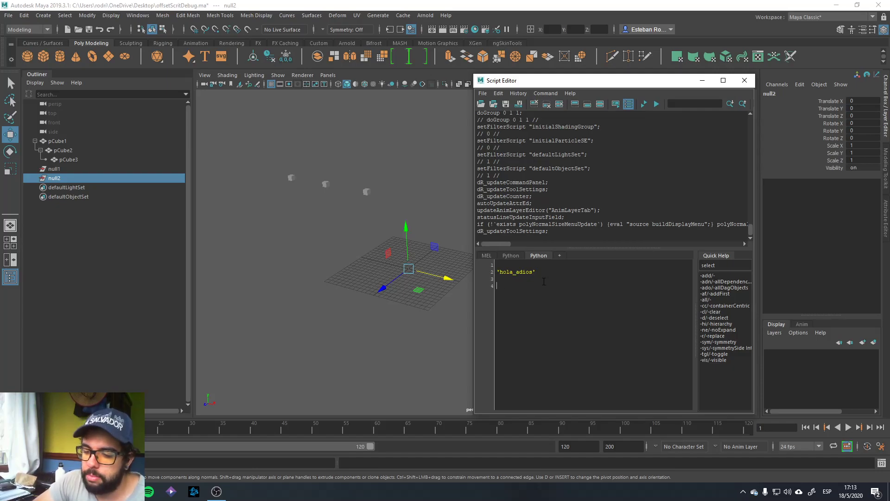
pyautogui.press('BackSpace')
pyautogui.write("'")
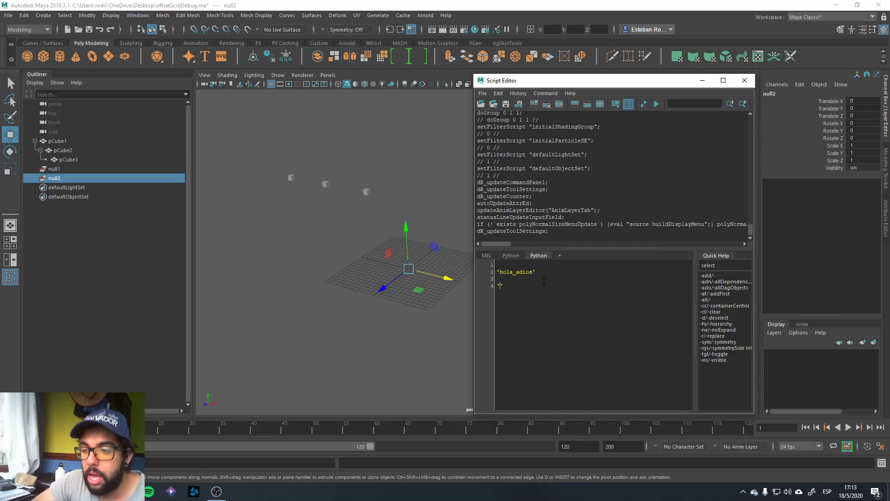
pyautogui.write(')(')
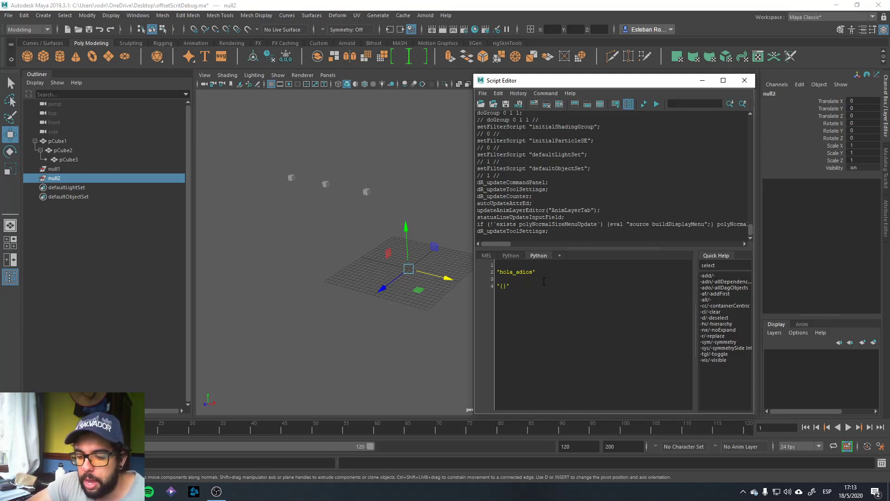
pyautogui.write('_ad')
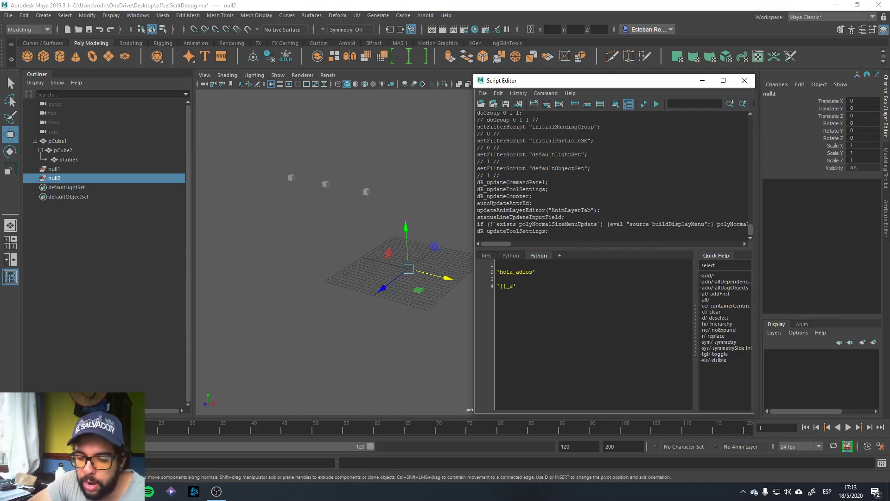
pyautogui.write("ios'.")
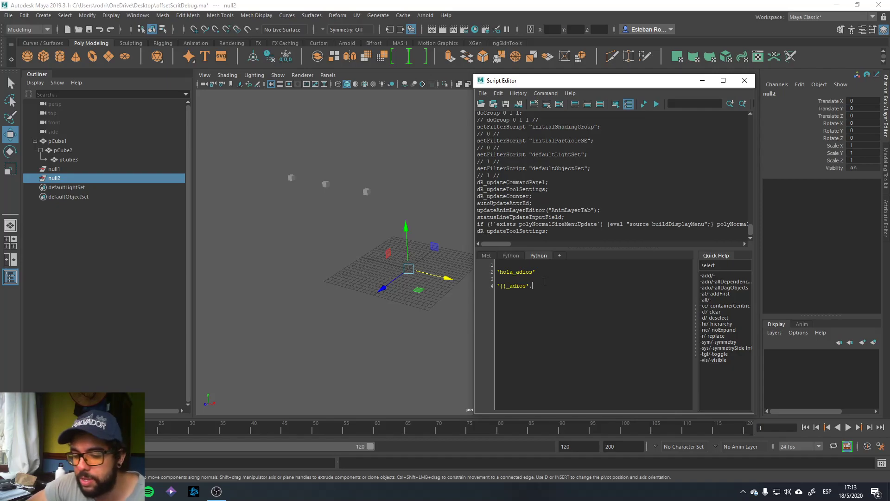
pyautogui.write('format')
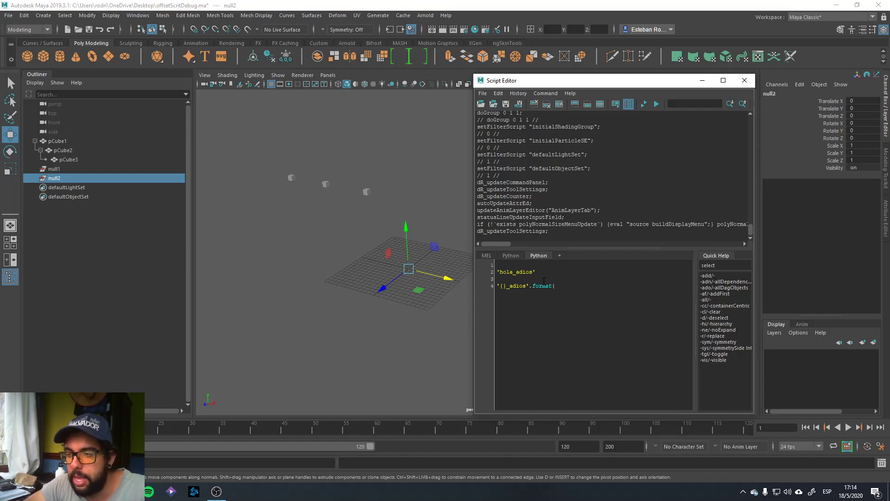
pyautogui.write('()')
pyautogui.write("''")
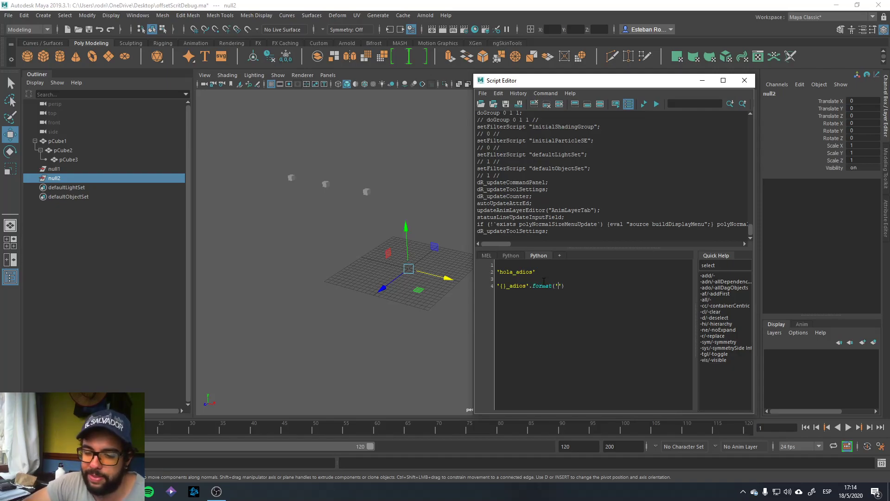
pyautogui.write('hola')
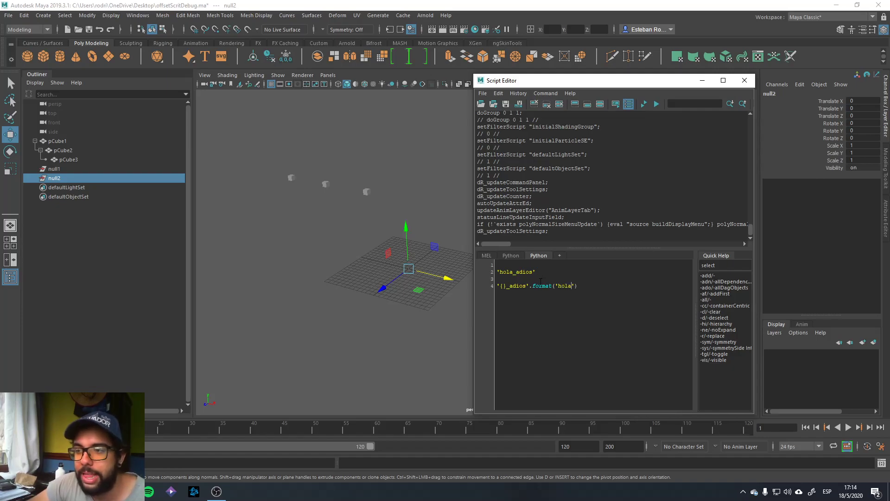
pyautogui.tripleClick(540, 281)
pyautogui.hotkey('ctrl', 'Return')
pyautogui.click(499, 234)
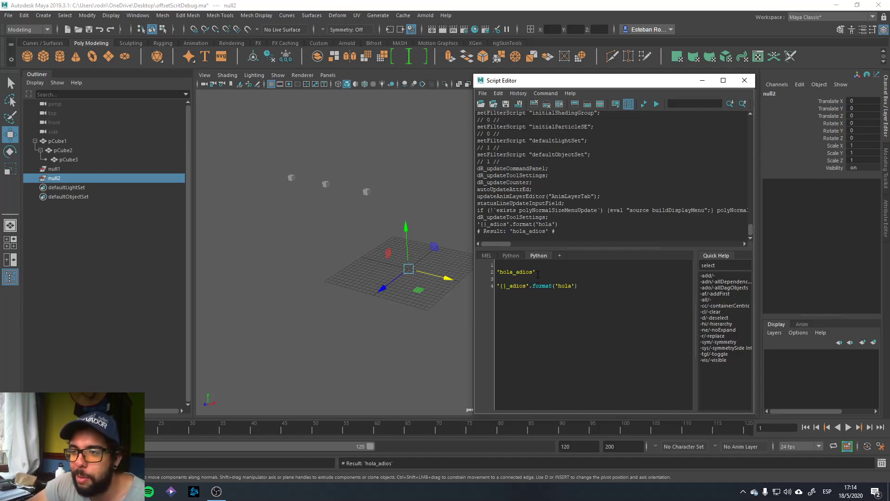
# Step: Remove the 'hola' argument from the format call and delete the old 'hola_adios' line
pyautogui.tripleClick(499, 231)
pyautogui.moveTo(498, 264); pyautogui.dragTo(477, 281)
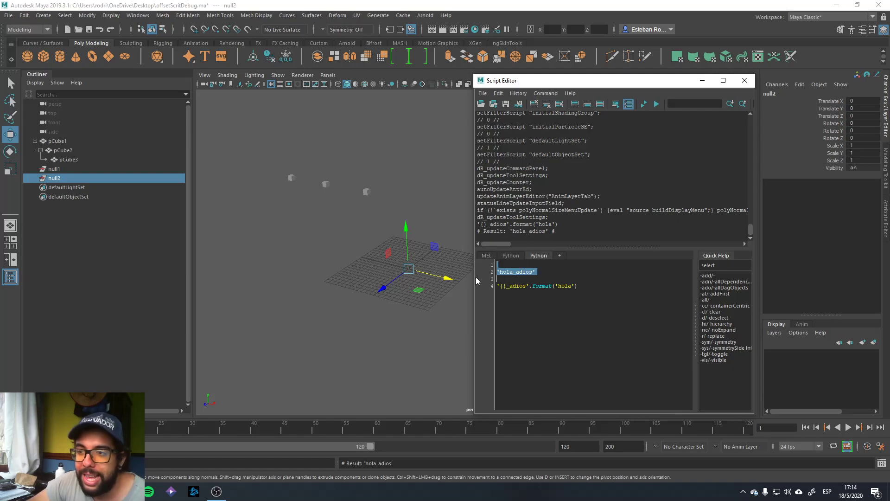
pyautogui.click(517, 278)
pyautogui.tripleClick(512, 285)
pyautogui.tripleClick(512, 286)
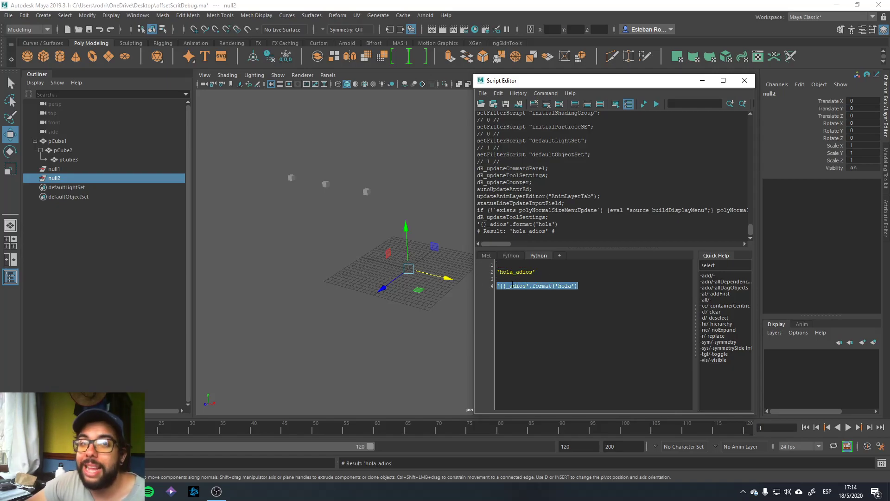
pyautogui.click(564, 285)
pyautogui.doubleClick(564, 285)
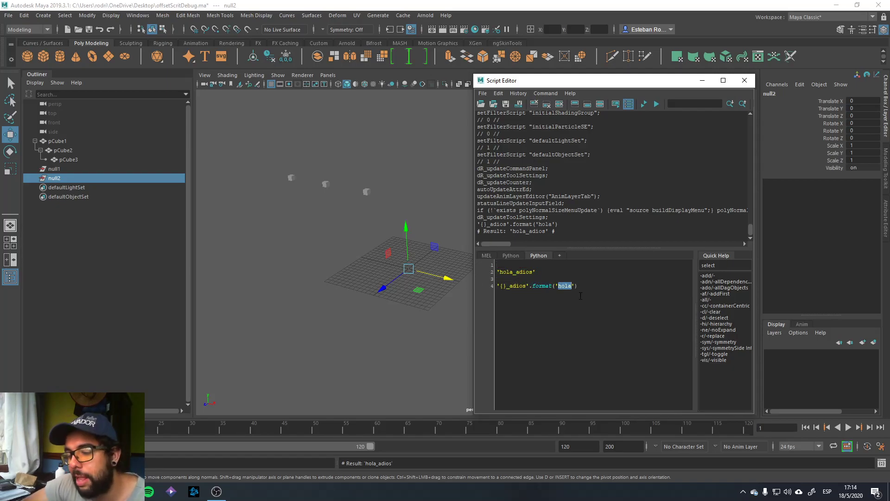
pyautogui.press('BackSpace')
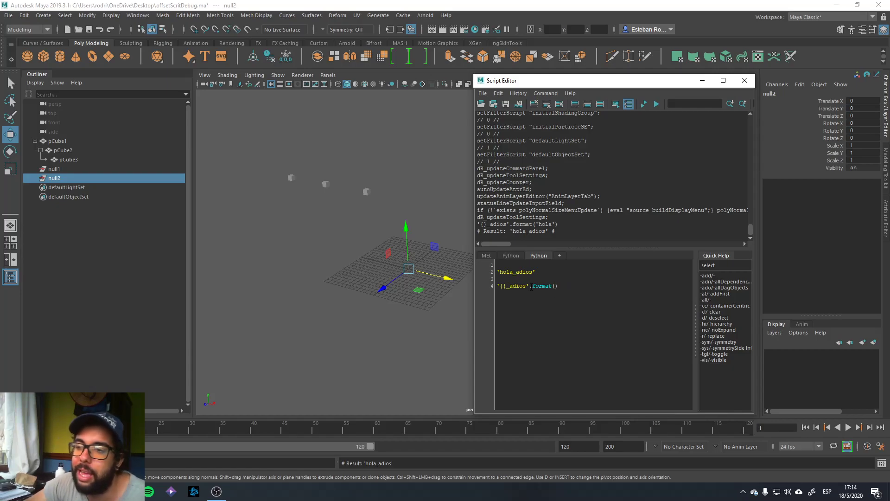
pyautogui.tripleClick(517, 272)
pyautogui.press('BackSpace')
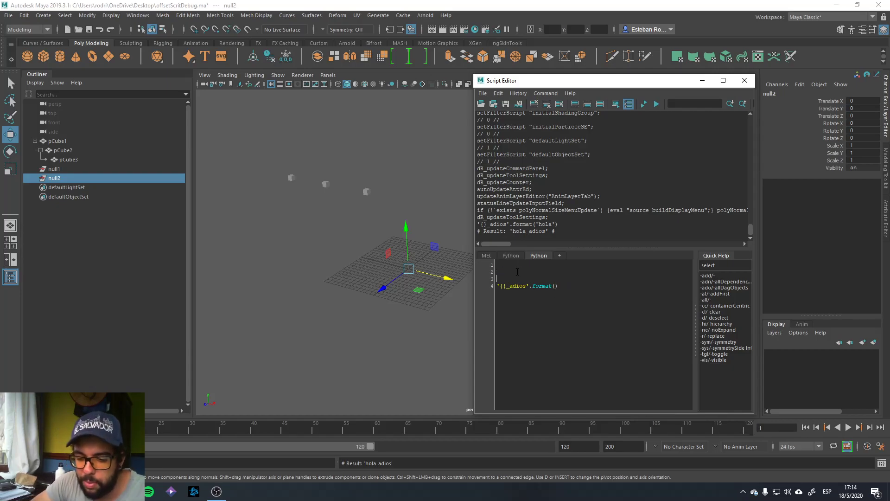
# Step: Define var = 'hola', pass var into format, and run it for 'hola_adios'
pyautogui.write("var = = '")
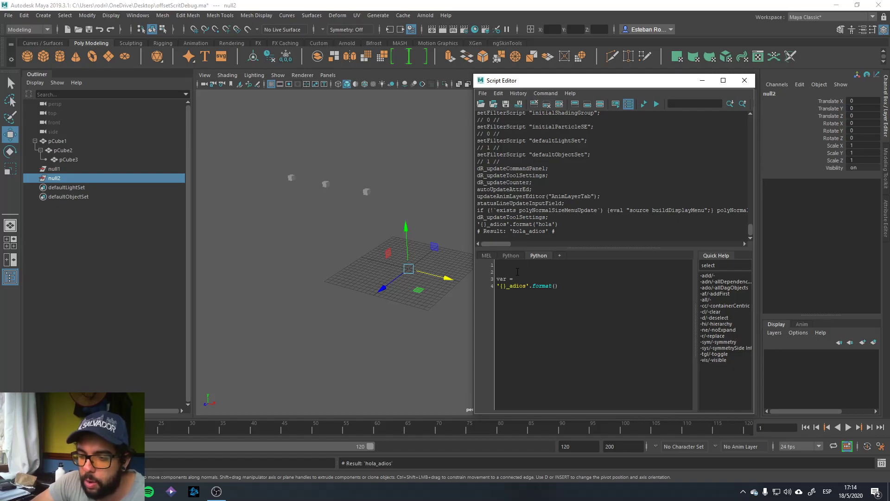
pyautogui.write('hola')
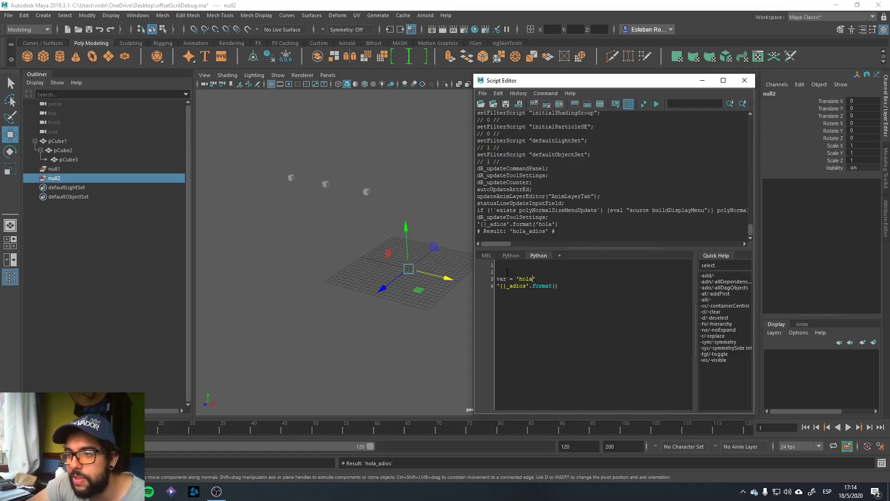
pyautogui.doubleClick(501, 278)
pyautogui.hotkey('ctrl', 'c')
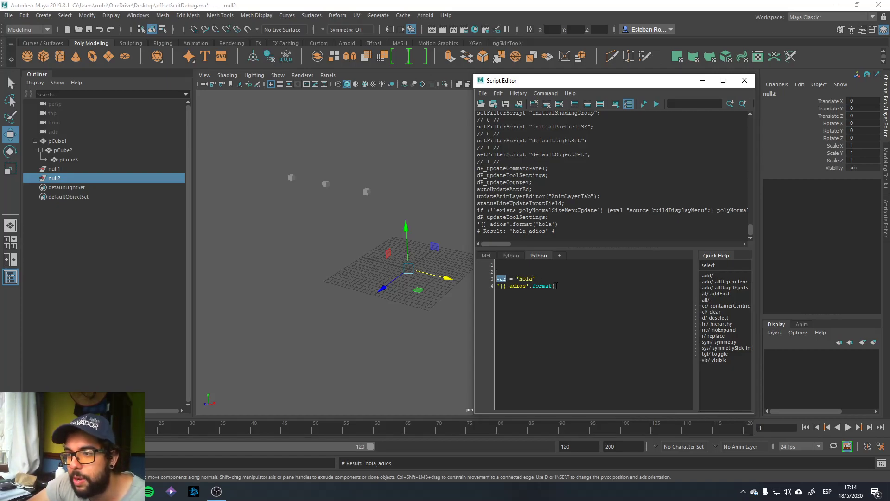
pyautogui.click(557, 286)
pyautogui.hotkey('ctrl', 'v')
pyautogui.write(')')
pyautogui.hotkey('ctrl', 'Return')
pyautogui.hotkey('ctrl', 'z')
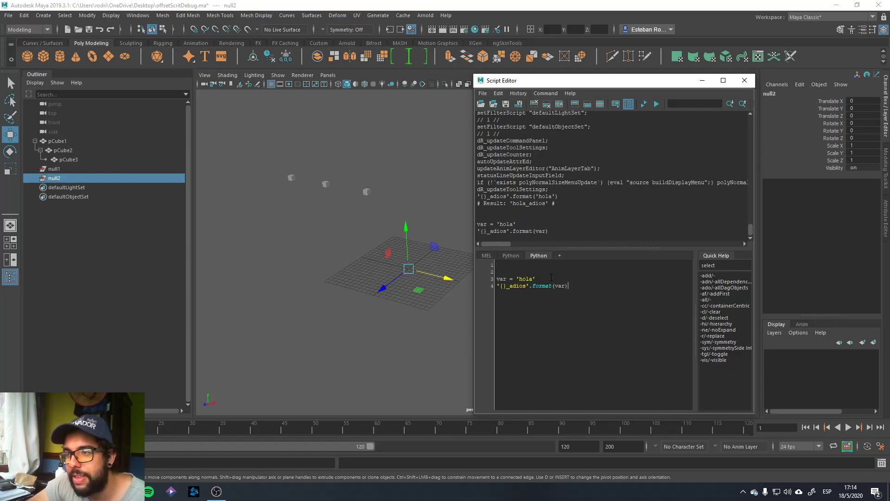
pyautogui.hotkey('shift', 'Home')
pyautogui.hotkey('ctrl', 'Return')
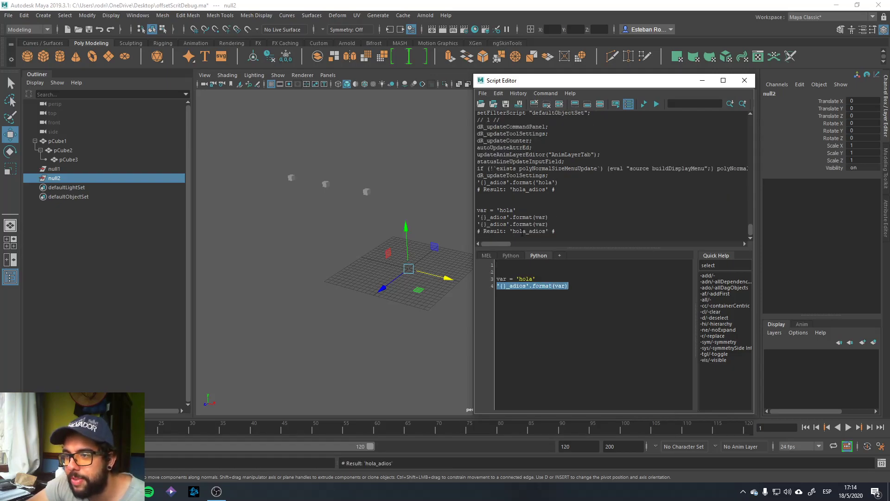
# Step: Change the string to '{}_adios{}', add var2 = 'mierda', and pass var2 to format
pyautogui.click(545, 286)
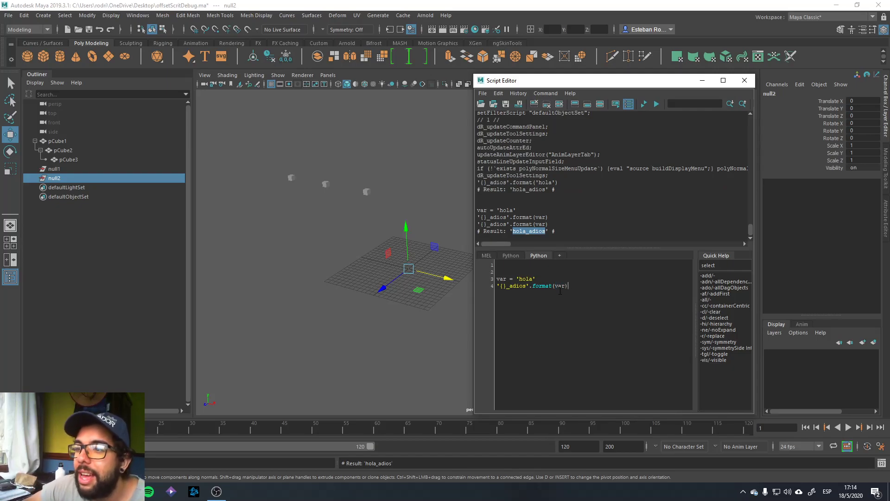
pyautogui.press('Left')
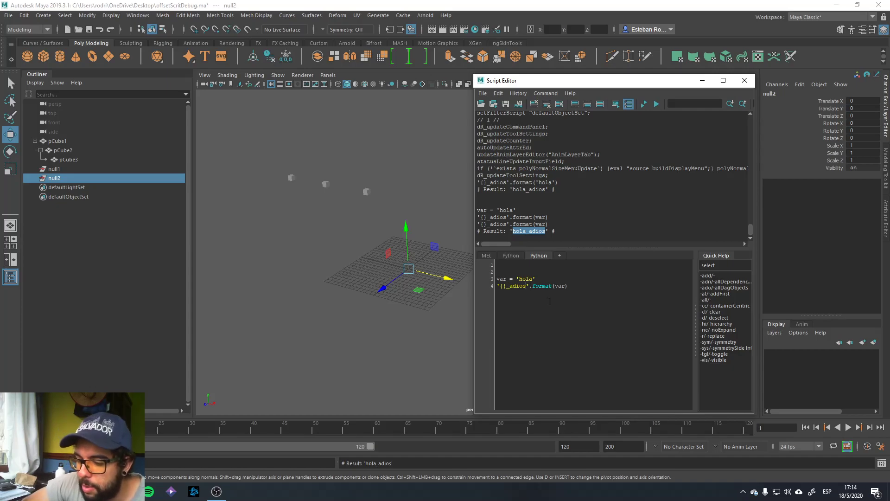
pyautogui.write('{}')
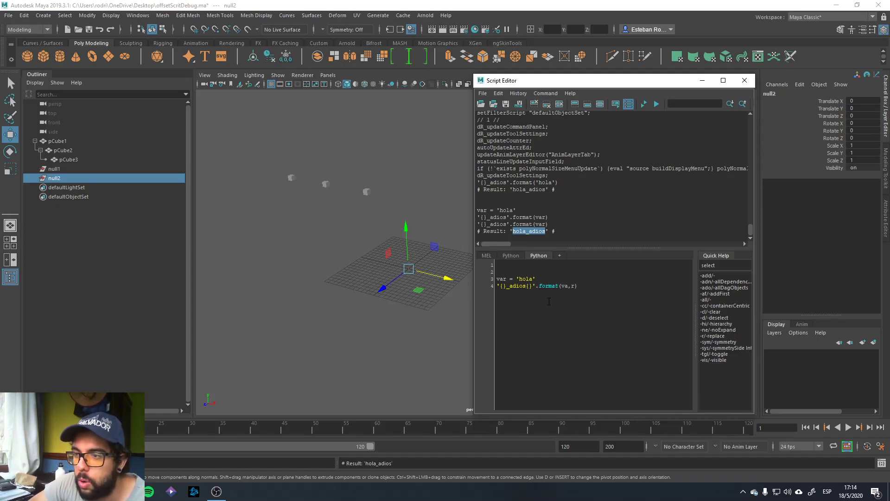
pyautogui.press('Return')
pyautogui.write("var2 = '")
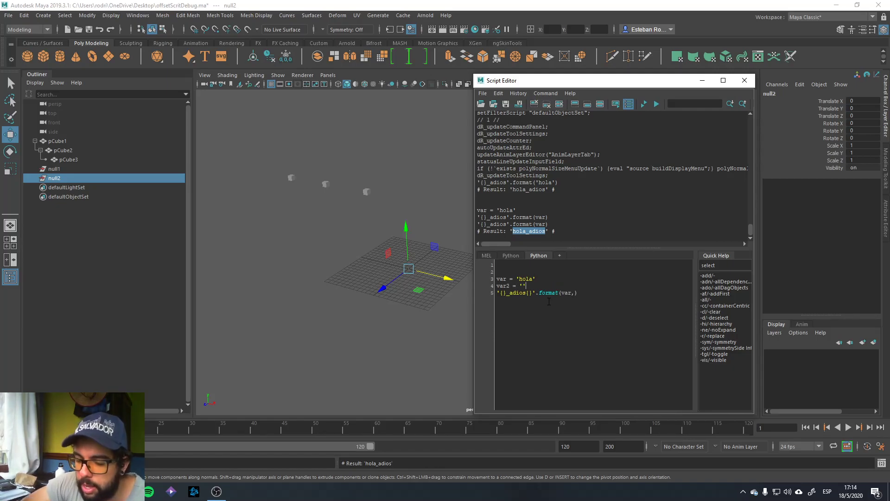
pyautogui.write('mierda')
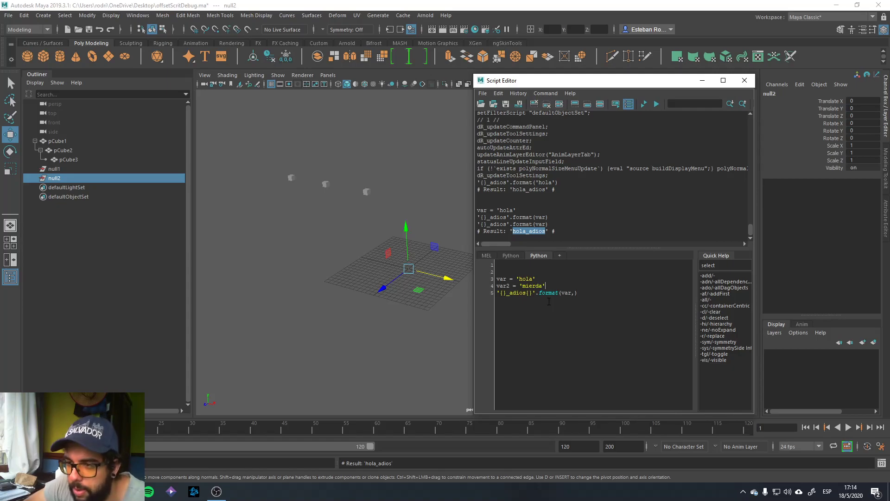
pyautogui.click(570, 305)
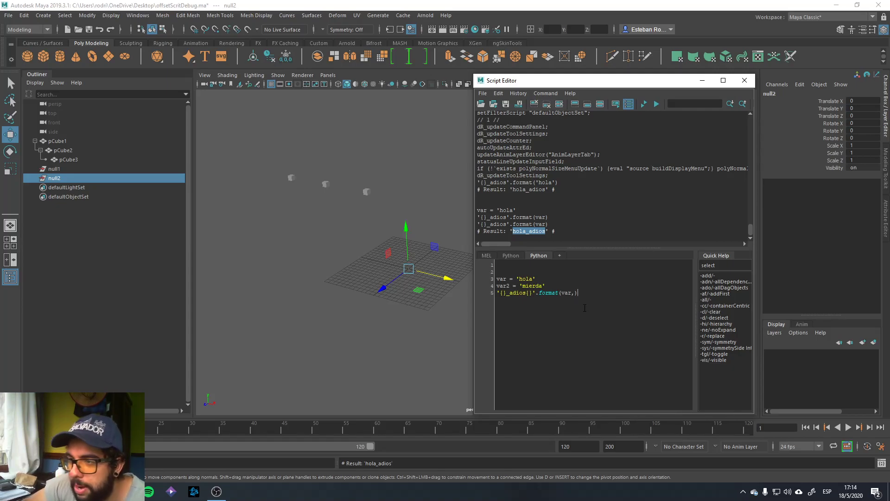
pyautogui.write('var2')
# Step: Run the format line, returning 'hola_adiosmierda'
pyautogui.hotkey('ctrl', 'Return')
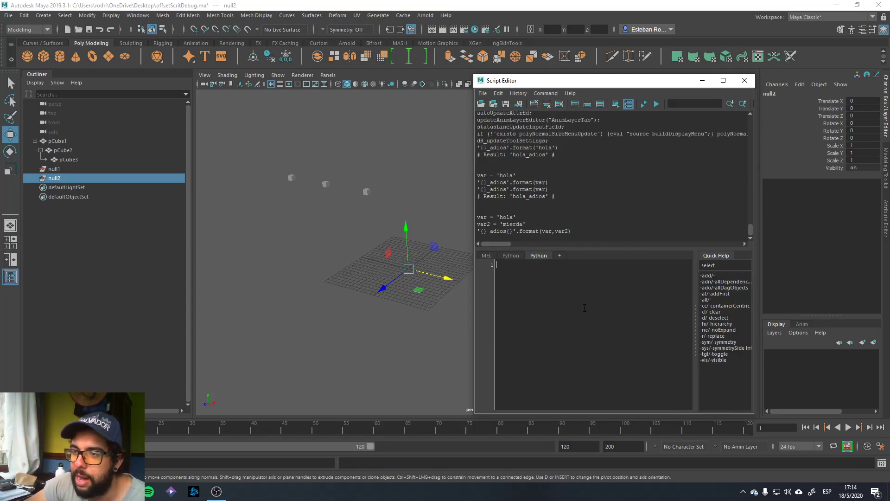
pyautogui.hotkey('ctrl', 'z')
pyautogui.hotkey('shift', 'Home')
pyautogui.hotkey('ctrl', 'Return')
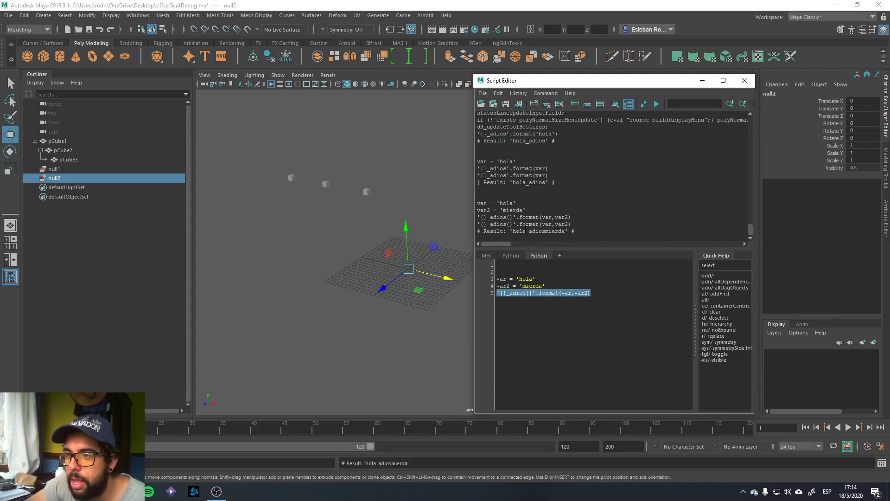
pyautogui.tripleClick(537, 230)
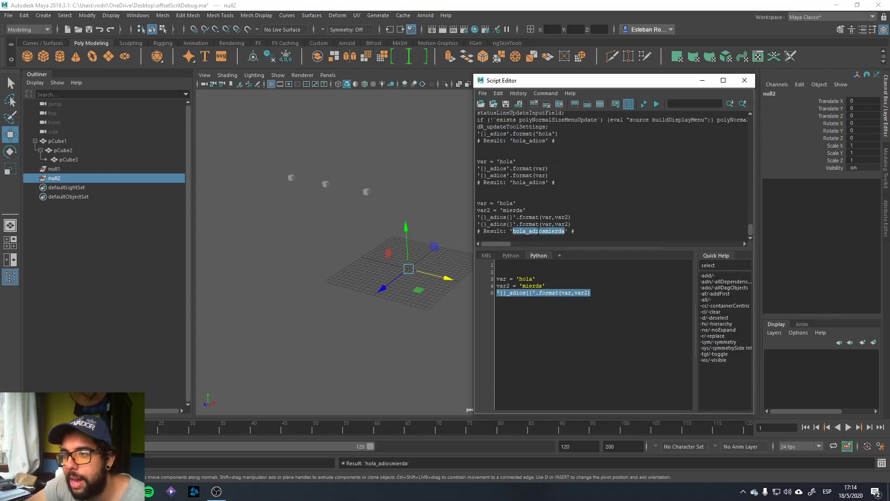
pyautogui.click(582, 318)
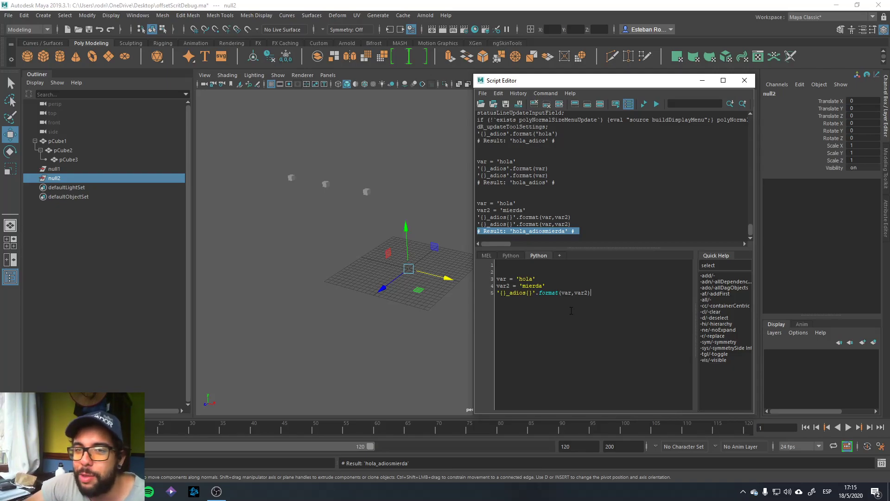
# Step: Return to the first Python tab holding the cmds.group '_offset' script
pyautogui.click(519, 256)
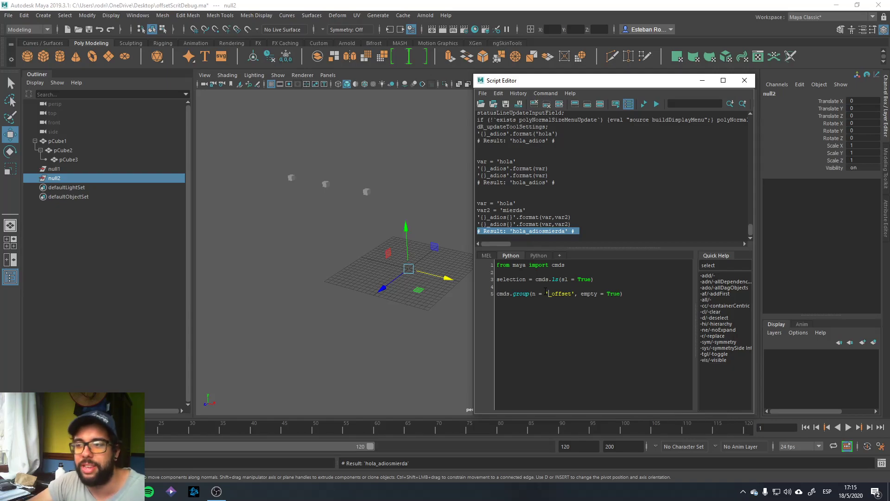
pyautogui.doubleClick(520, 280)
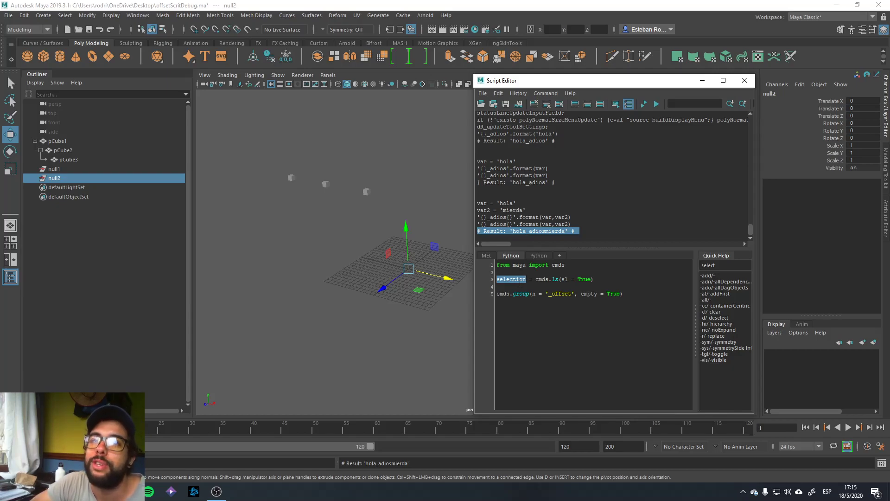
pyautogui.click(503, 280)
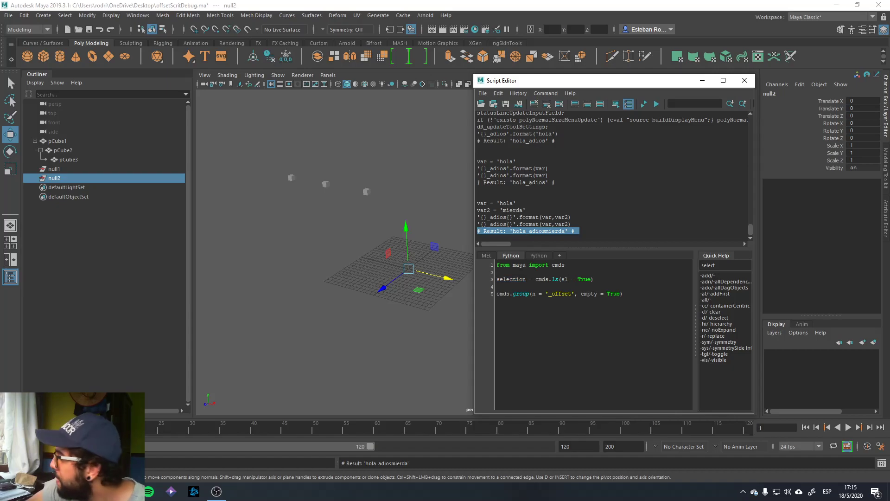